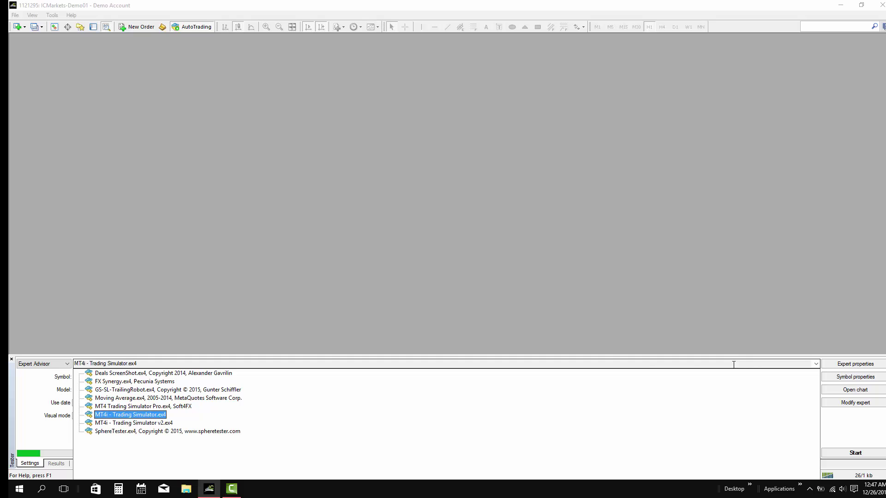
Step: Select SphereTester.ex4 and set its initial deposit to 1000 USD in Expert properties
{"action": "left_click", "coordinate": [216, 432]}
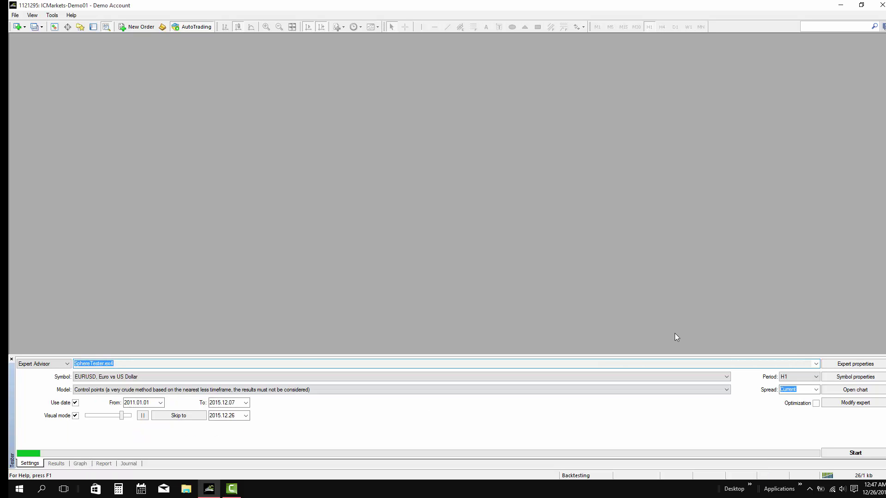
{"action": "left_click", "coordinate": [857, 365]}
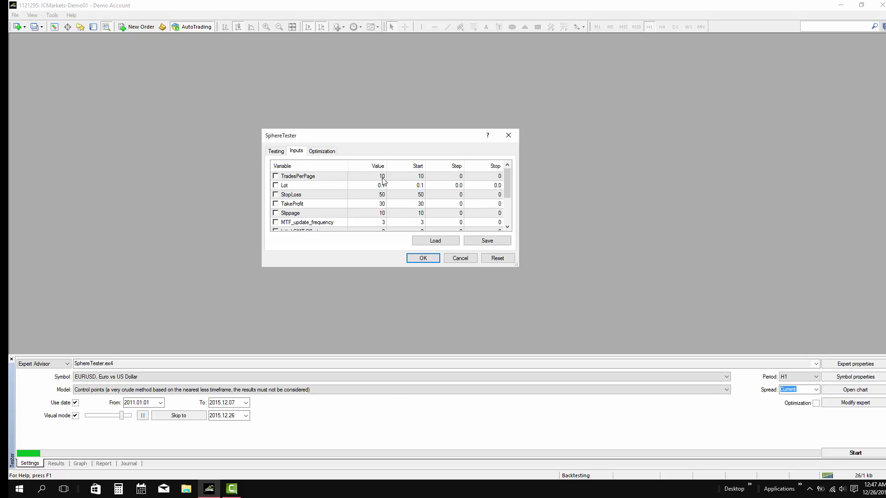
{"action": "left_click", "coordinate": [280, 152]}
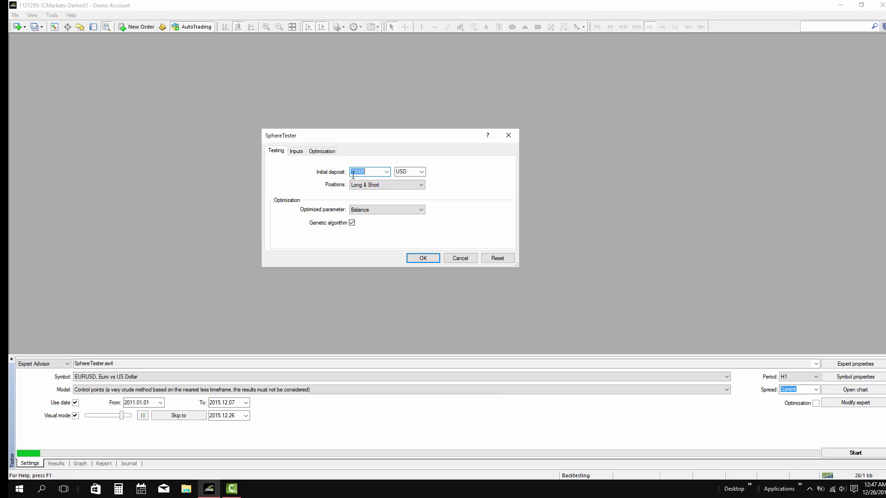
{"action": "left_click", "coordinate": [386, 172]}
{"action": "left_click", "coordinate": [369, 187]}
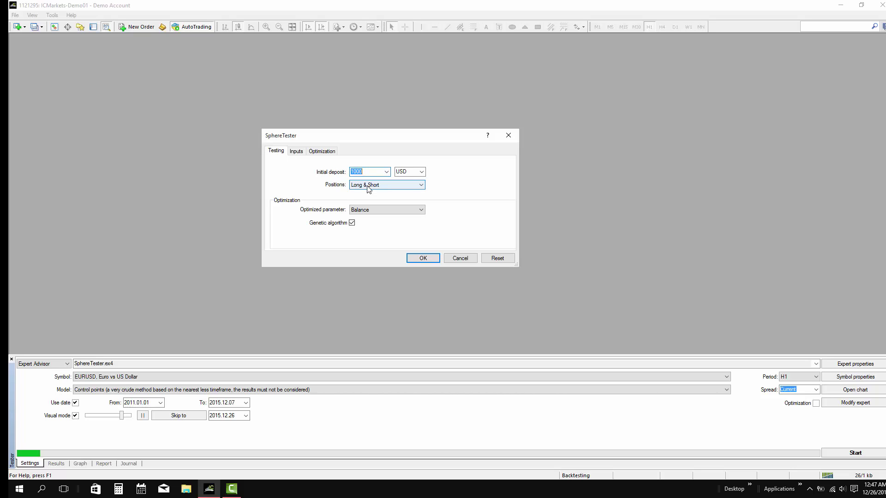
{"action": "left_click", "coordinate": [431, 259]}
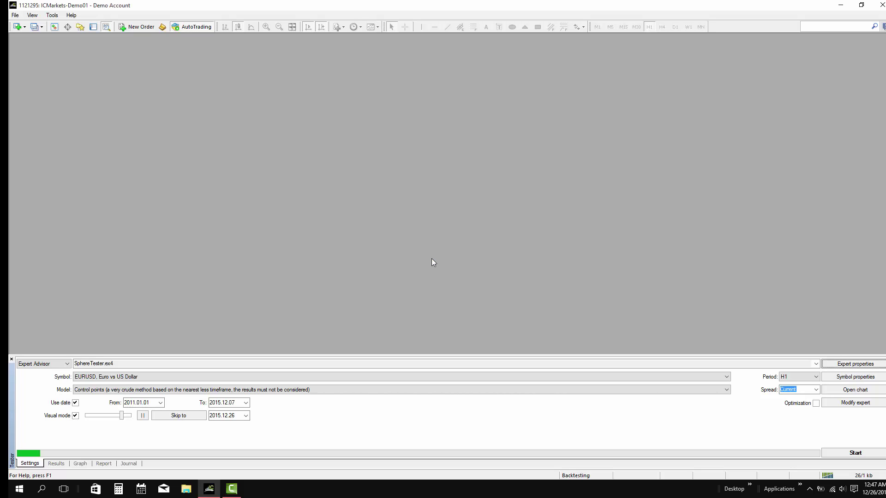
Step: Set the test period to M15
{"action": "left_click", "coordinate": [796, 377]}
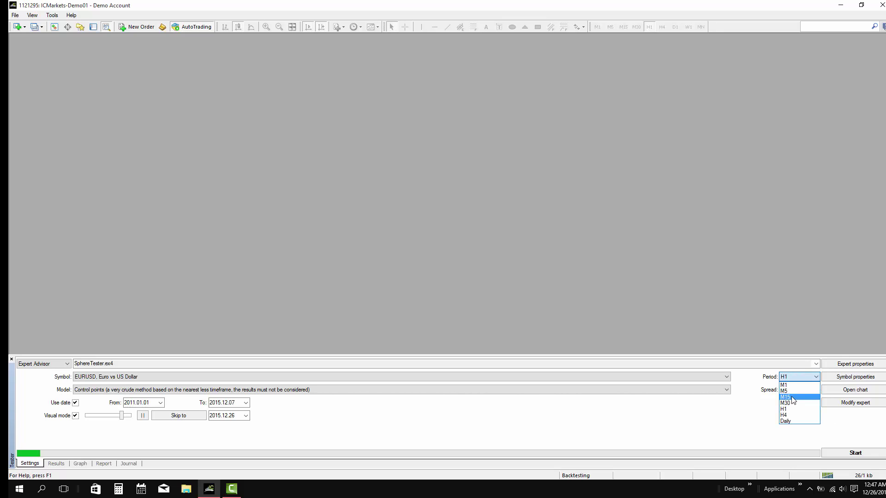
{"action": "left_click", "coordinate": [785, 397]}
{"action": "left_click", "coordinate": [785, 389]}
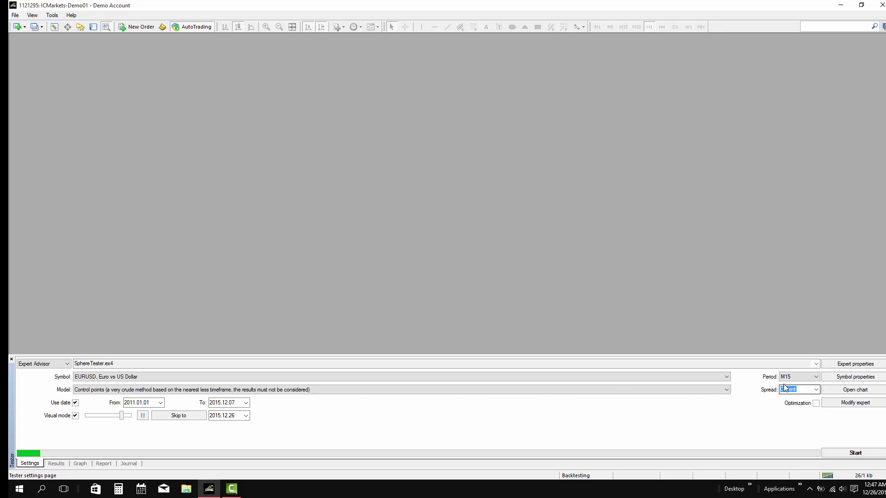
Step: Start the visual backtest, maximize its chart, and apply the Default template
{"action": "left_click", "coordinate": [856, 453]}
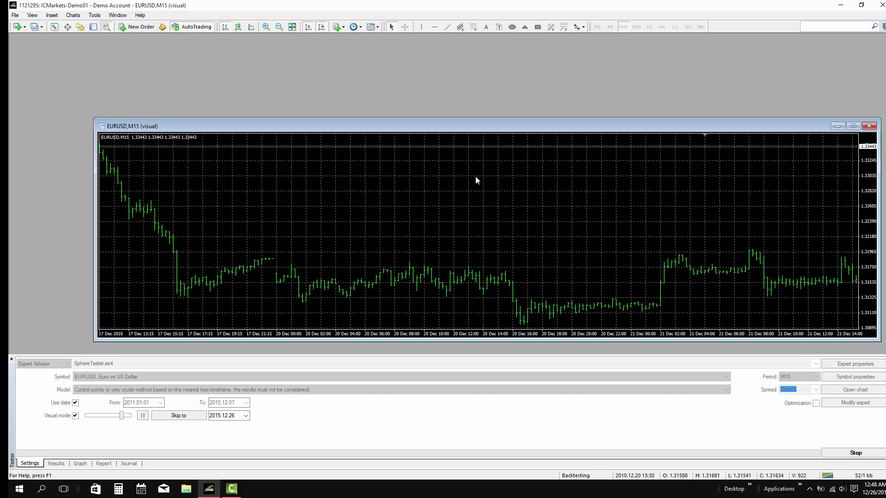
{"action": "left_click", "coordinate": [853, 126]}
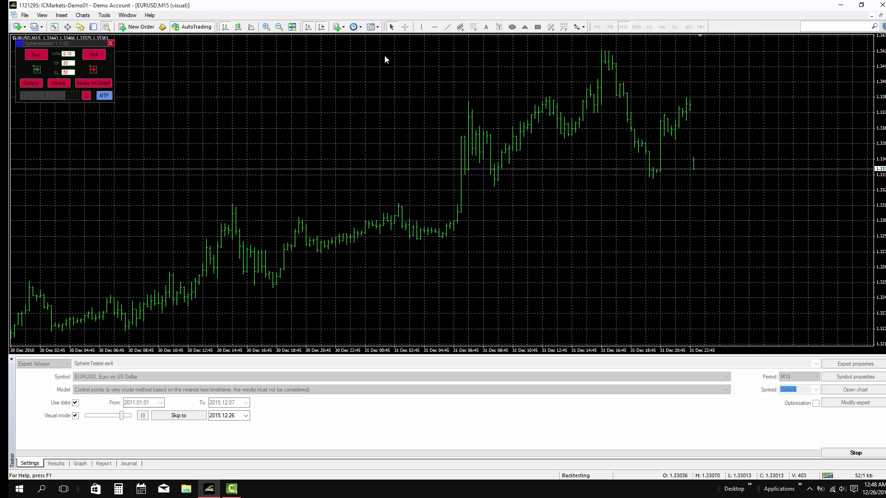
{"action": "right_click", "coordinate": [385, 56]}
{"action": "mouse_move", "coordinate": [429, 133]}
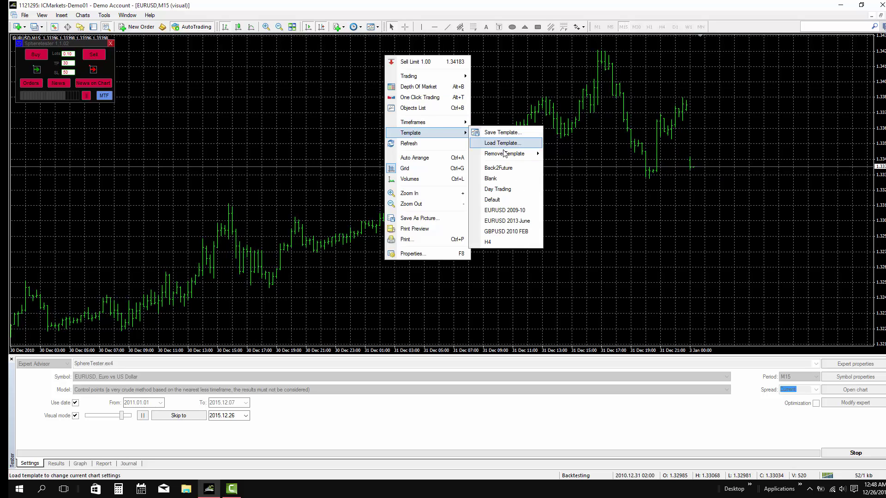
{"action": "left_click", "coordinate": [514, 199]}
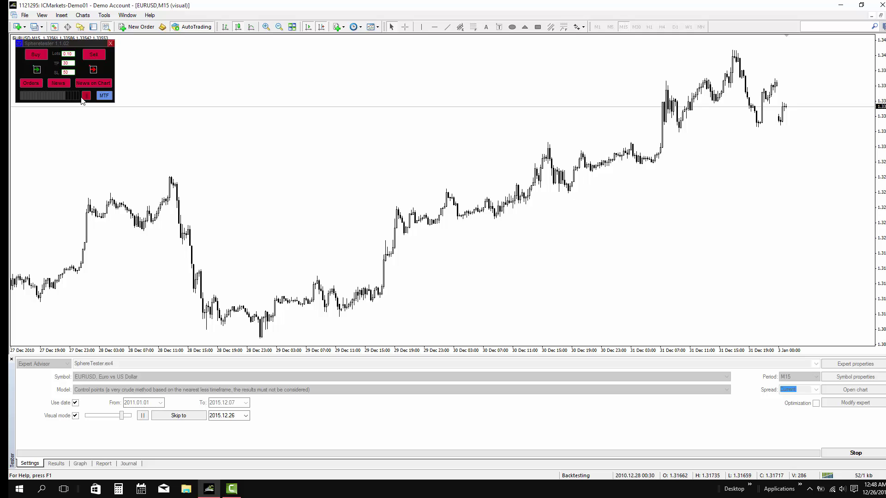
Step: Close the Strategy Tester and set the SphereTester panel to lot 0.10, TP 30, SL 50
{"action": "left_click", "coordinate": [12, 360]}
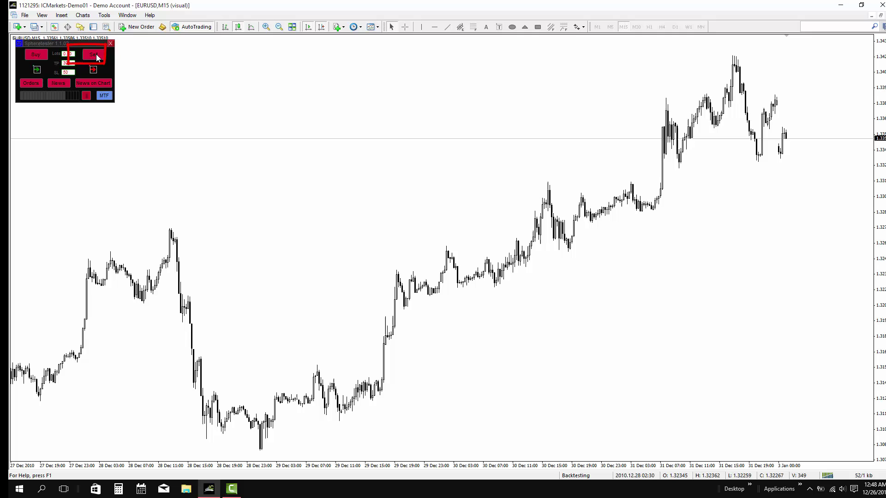
{"action": "left_click", "coordinate": [69, 54]}
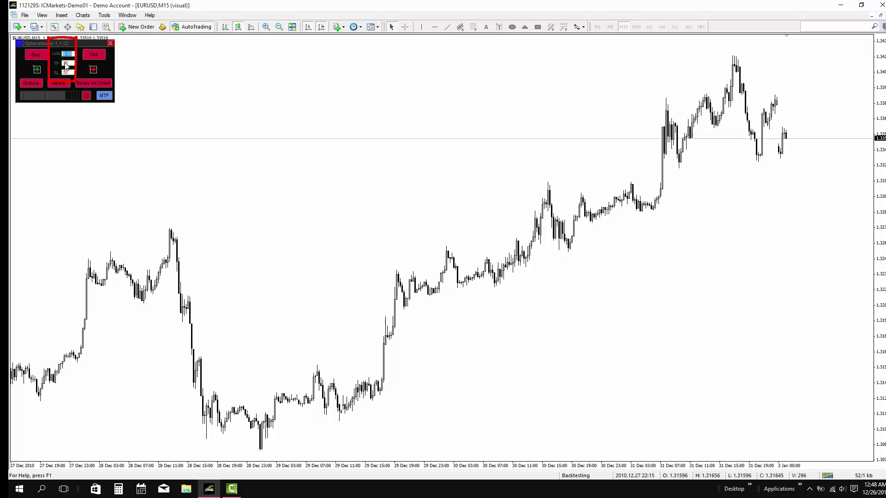
{"action": "left_click", "coordinate": [67, 64]}
{"action": "left_click", "coordinate": [67, 73]}
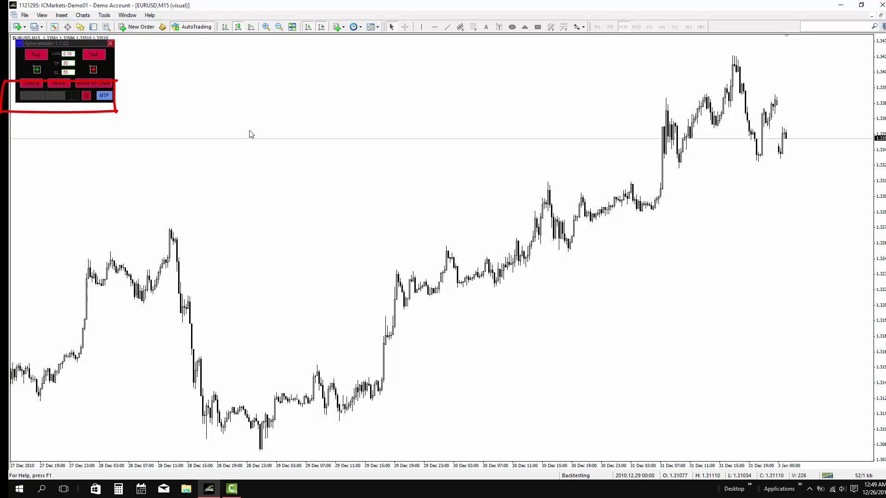
Step: Slow the playback speed, show the orders list, and dock the Economic News calendar beneath it
{"action": "left_click", "coordinate": [87, 95]}
{"action": "left_click_drag", "start_coordinate": [59, 96], "coordinate": [46, 98]}
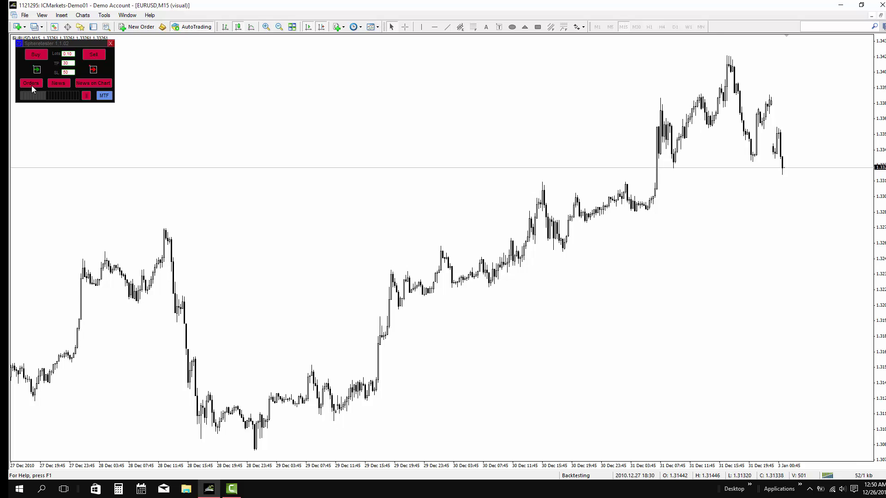
{"action": "left_click", "coordinate": [32, 85]}
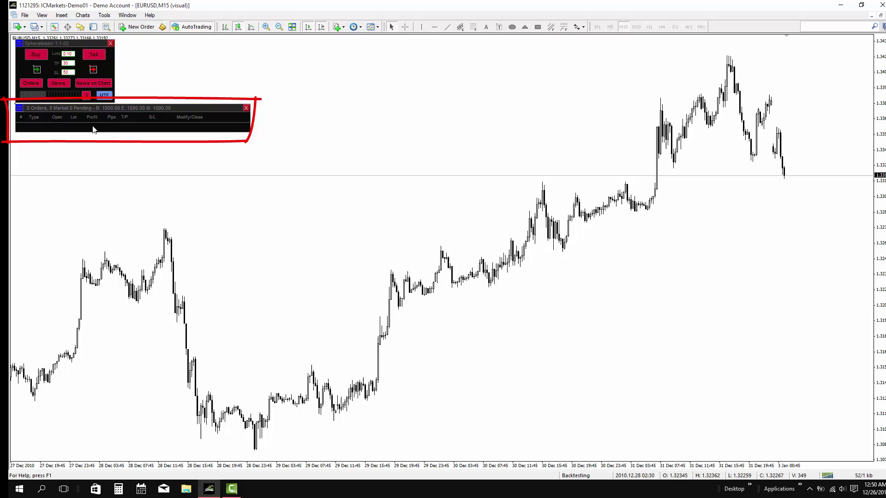
{"action": "left_click", "coordinate": [58, 85]}
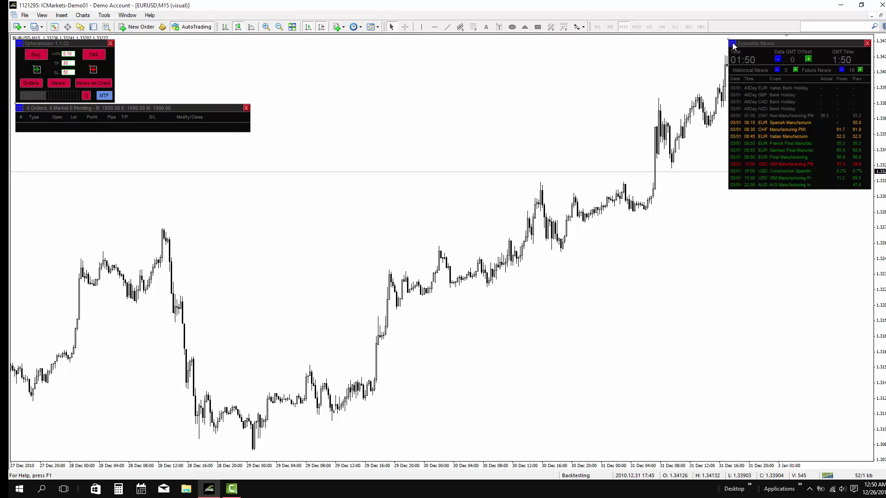
{"action": "left_click_drag", "start_coordinate": [733, 42], "coordinate": [285, 141]}
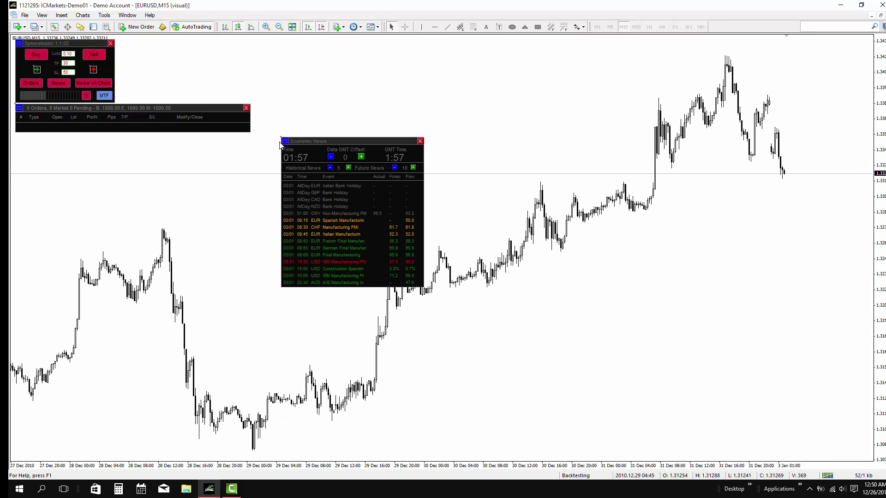
{"action": "left_click_drag", "start_coordinate": [281, 144], "coordinate": [16, 139]}
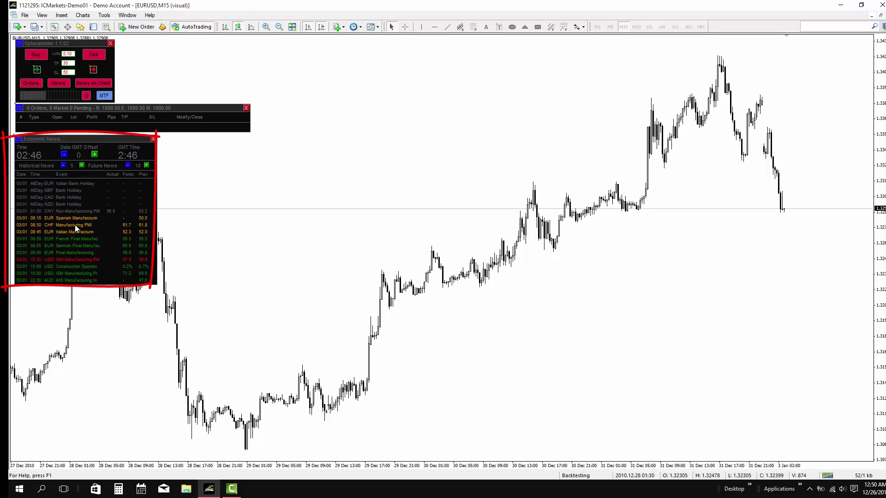
Step: Show news events on the chart and review the chart's Common properties
{"action": "left_click", "coordinate": [95, 84]}
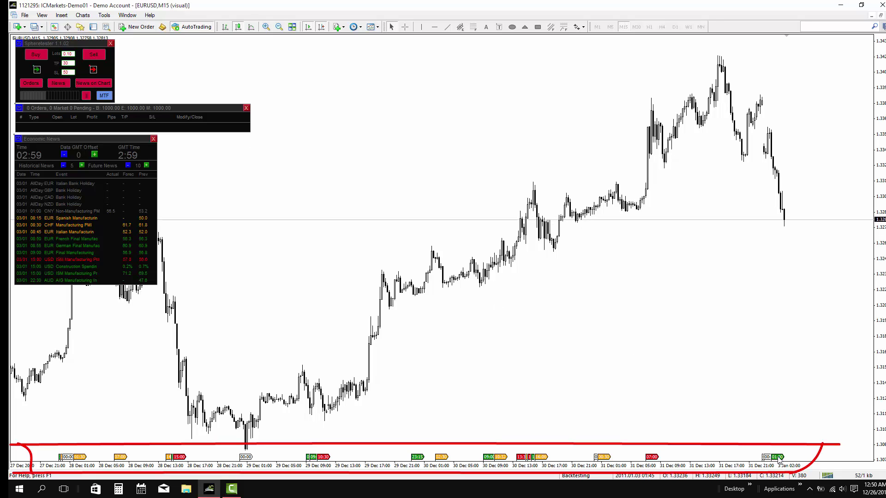
{"action": "right_click", "coordinate": [629, 332]}
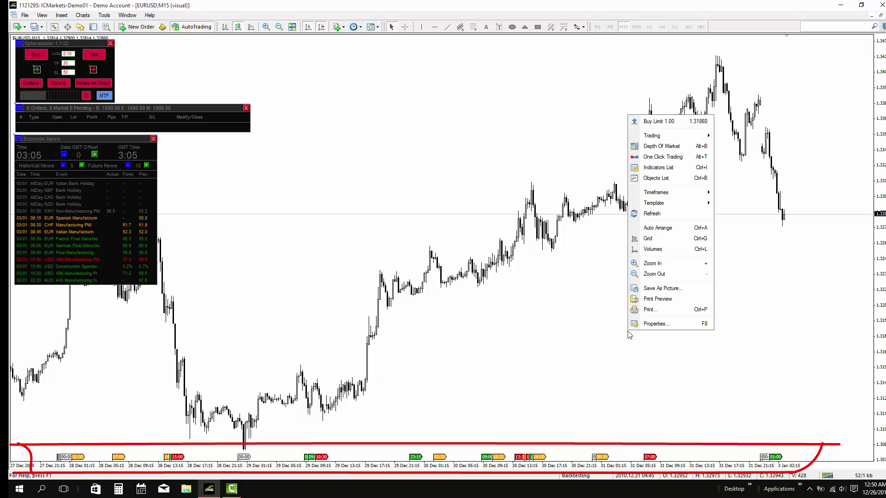
{"action": "left_click", "coordinate": [643, 324]}
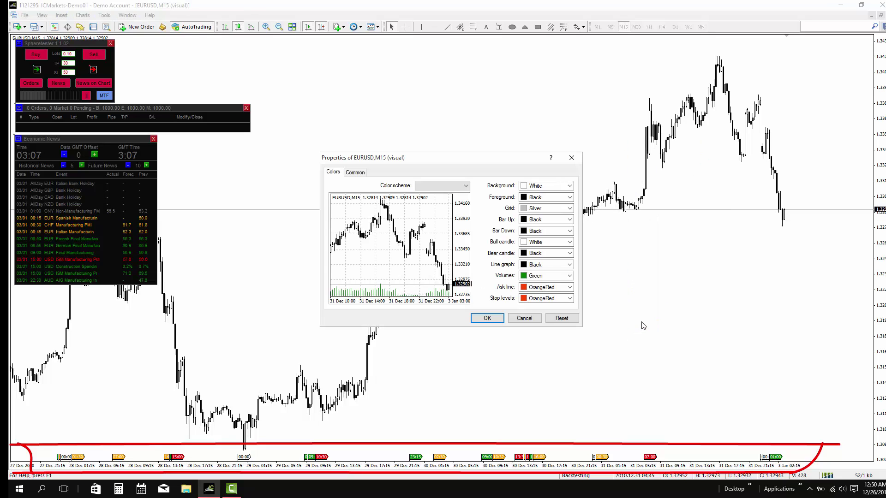
{"action": "left_click", "coordinate": [357, 173]}
{"action": "left_click", "coordinate": [488, 318]}
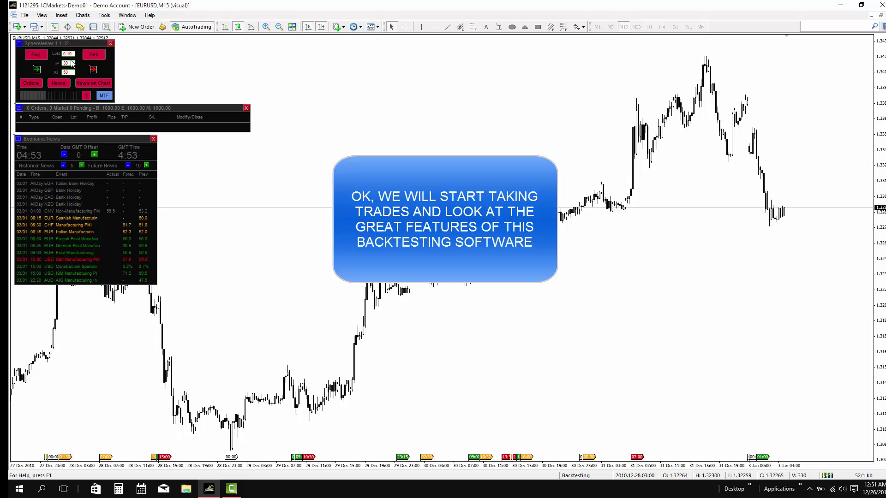
Step: Open a 0.10-lot Buy at 1.32920 and drag its stop loss and take profit higher
{"action": "left_click", "coordinate": [33, 55]}
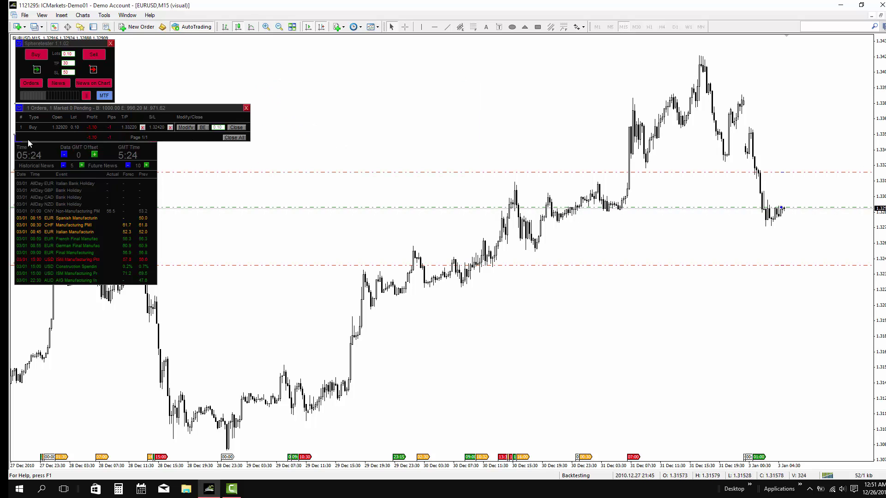
{"action": "left_click_drag", "start_coordinate": [20, 111], "coordinate": [10, 289]}
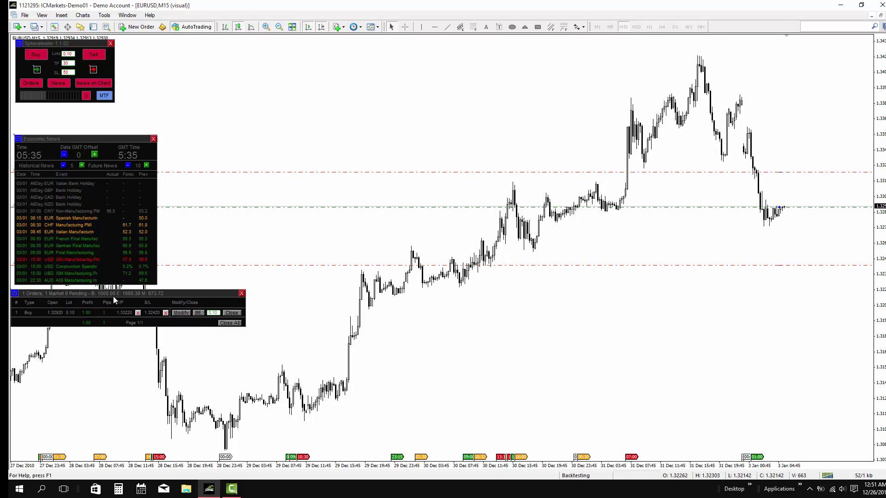
{"action": "left_click", "coordinate": [181, 314]}
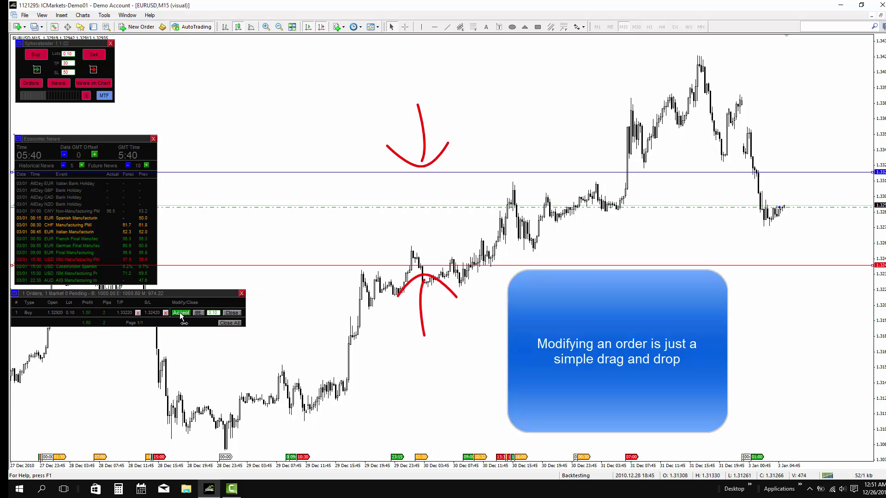
{"action": "left_click_drag", "start_coordinate": [801, 265], "coordinate": [814, 239]}
{"action": "mouse_move", "coordinate": [790, 172]}
{"action": "left_mouse_down"}
{"action": "mouse_move", "coordinate": [791, 109]}
{"action": "mouse_move", "coordinate": [796, 122]}
{"action": "left_mouse_up"}
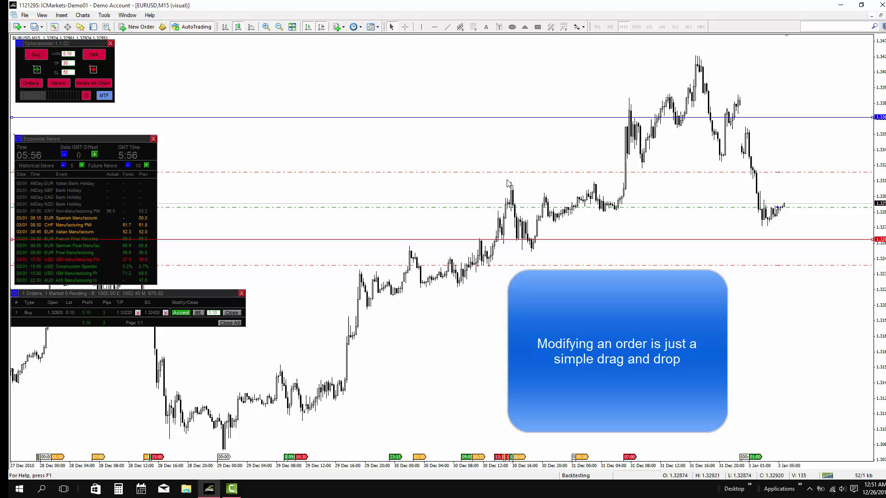
{"action": "left_click", "coordinate": [180, 313]}
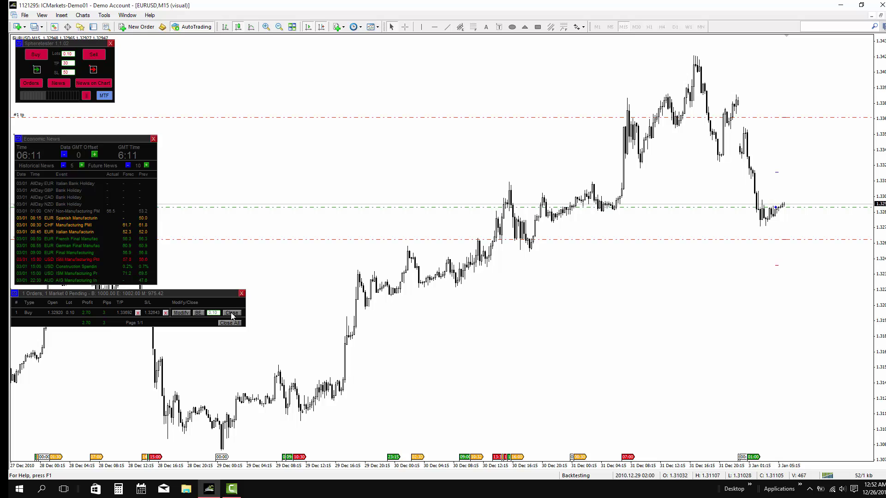
Step: Close the Buy, open a new Buy, and partially close it down to 0.05 lot
{"action": "left_click", "coordinate": [232, 313]}
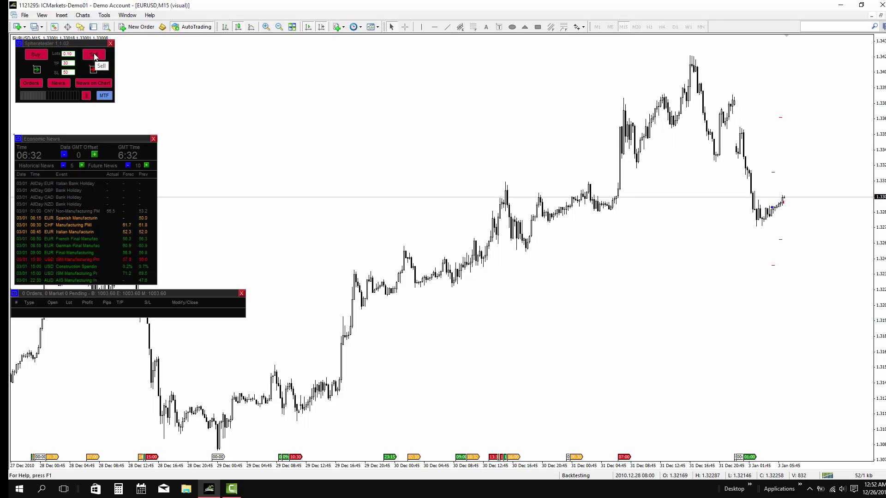
{"action": "left_click", "coordinate": [36, 56]}
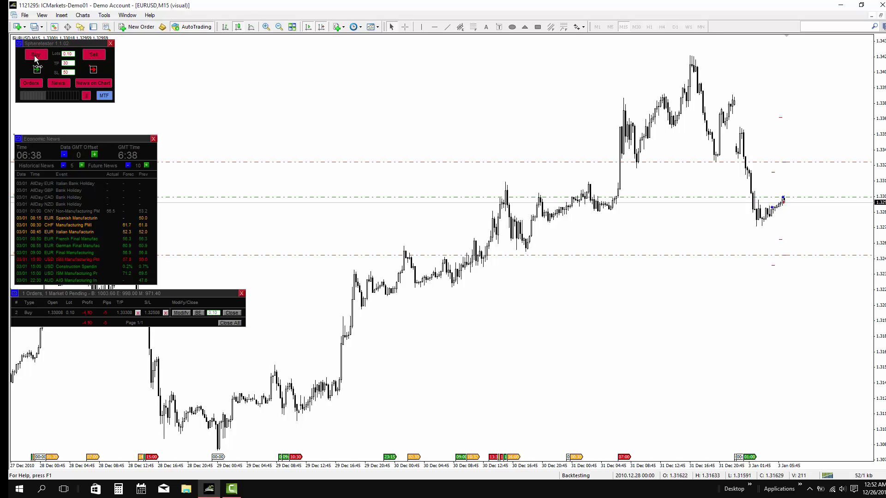
{"action": "left_click", "coordinate": [213, 314]}
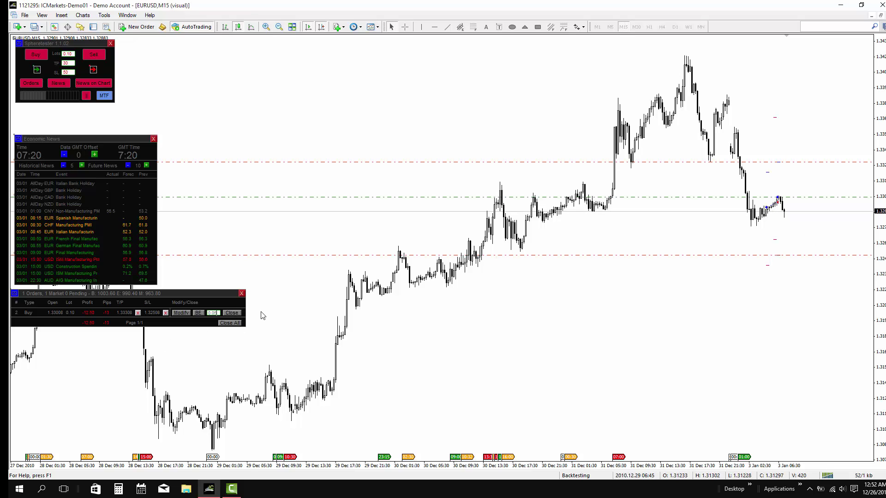
{"action": "left_click", "coordinate": [238, 313]}
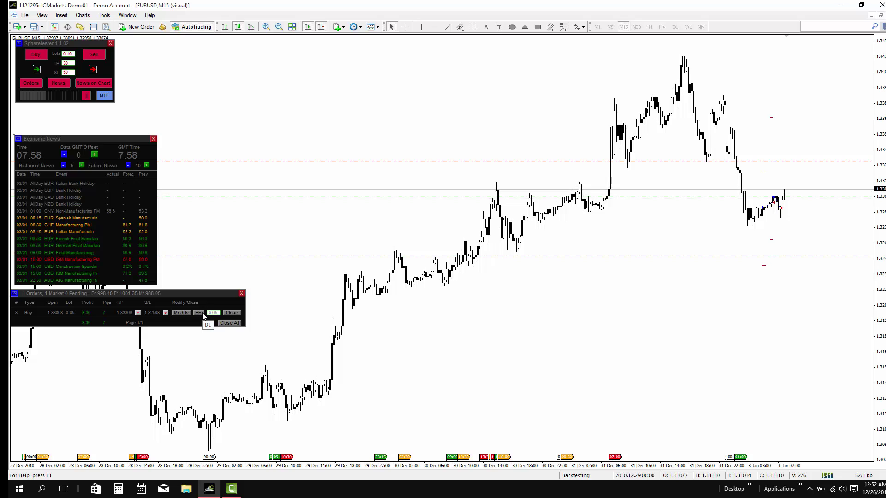
Step: Move the stop loss to breakeven, then close the remaining Buy order
{"action": "left_click", "coordinate": [203, 314]}
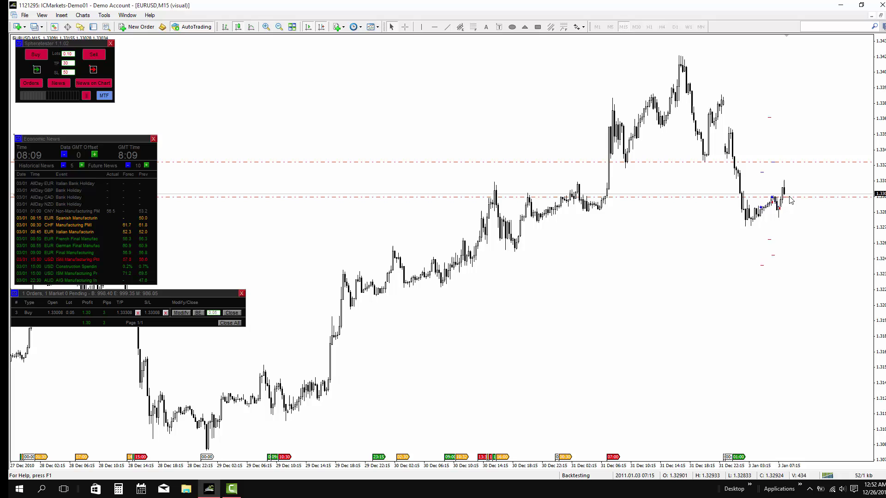
{"action": "mouse_move", "coordinate": [784, 202]}
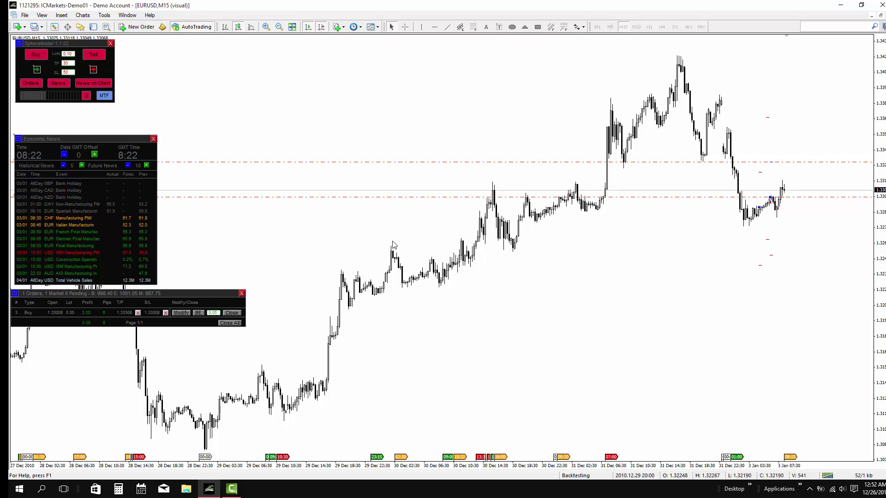
{"action": "left_click", "coordinate": [138, 313]}
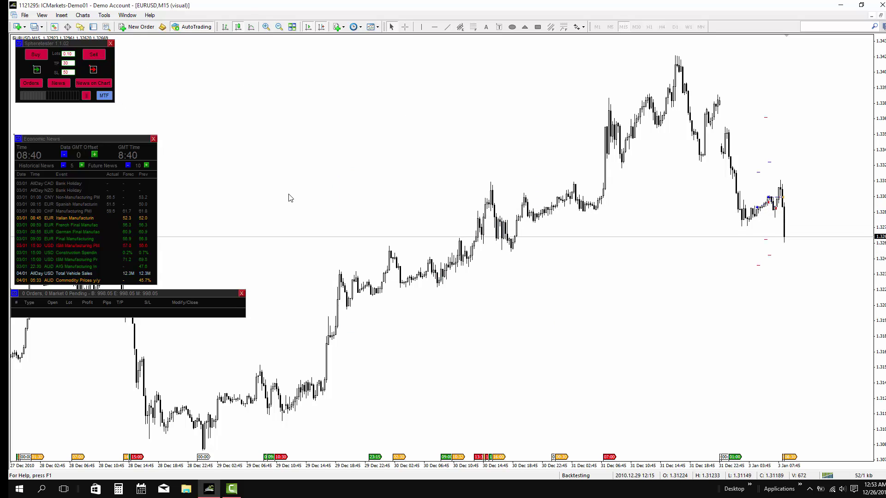
Step: Place a 0.10-lot Buy Limit at 1.32376 and remove its take profit and stop loss
{"action": "left_click", "coordinate": [93, 70]}
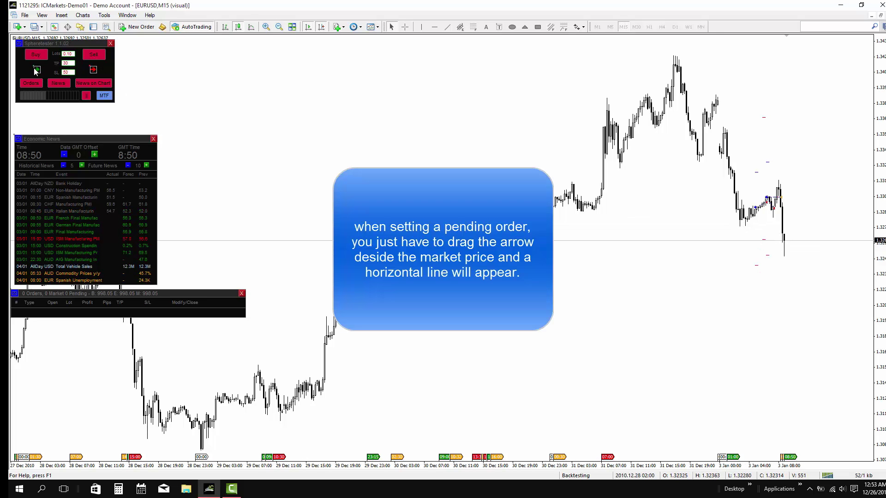
{"action": "left_click_drag", "start_coordinate": [447, 154], "coordinate": [823, 181]}
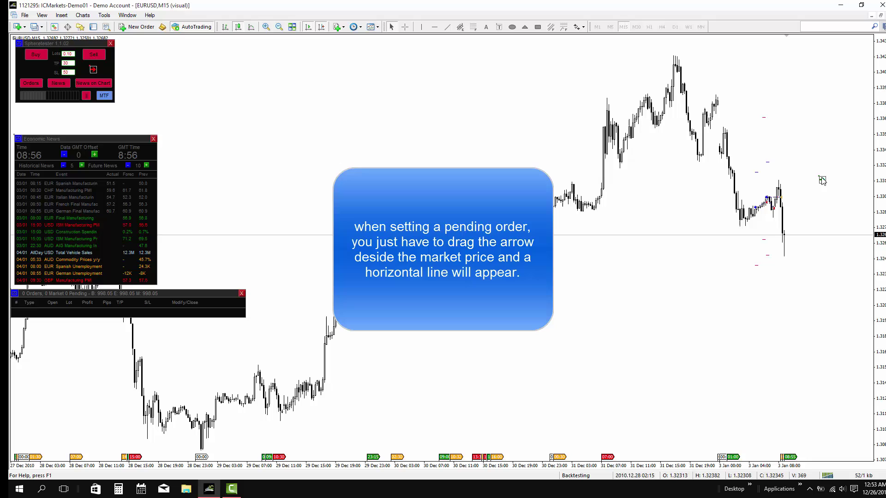
{"action": "mouse_move", "coordinate": [870, 280]}
{"action": "left_mouse_down"}
{"action": "mouse_move", "coordinate": [863, 285]}
{"action": "mouse_move", "coordinate": [824, 243]}
{"action": "mouse_move", "coordinate": [863, 255]}
{"action": "mouse_move", "coordinate": [860, 283]}
{"action": "mouse_move", "coordinate": [856, 270]}
{"action": "left_mouse_up"}
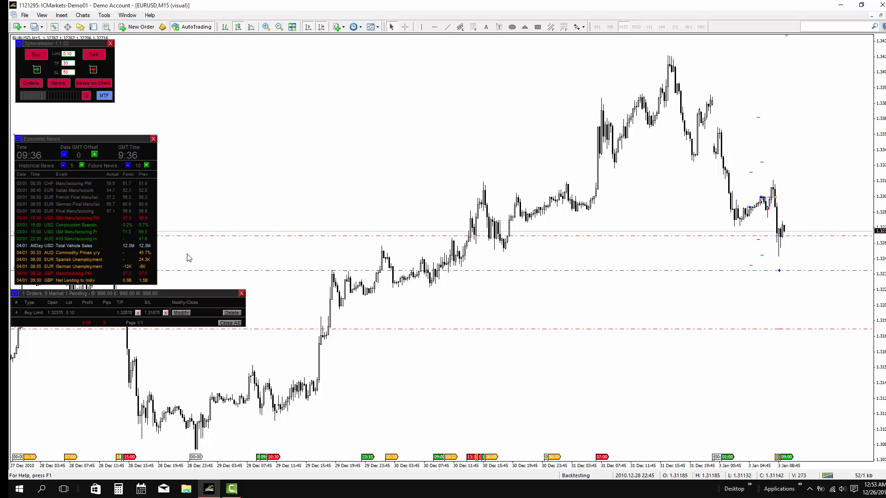
{"action": "left_click", "coordinate": [137, 313]}
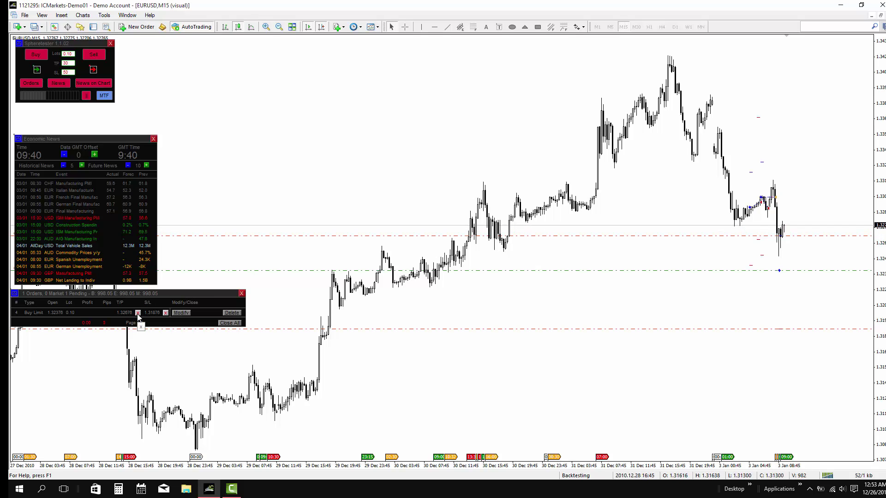
{"action": "left_click", "coordinate": [165, 312]}
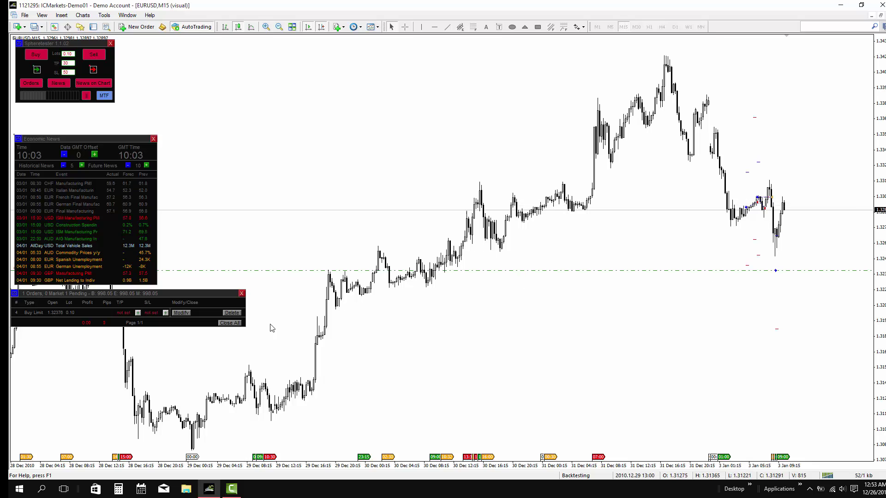
Step: Open four market Buy orders, then close all orders at once
{"action": "left_click", "coordinate": [37, 57]}
{"action": "left_click", "coordinate": [36, 56]}
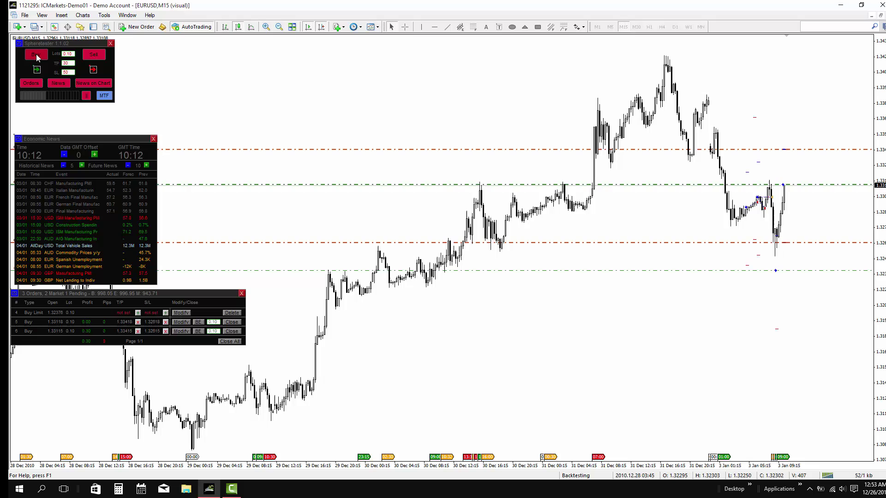
{"action": "left_click", "coordinate": [37, 56]}
{"action": "left_click", "coordinate": [37, 57]}
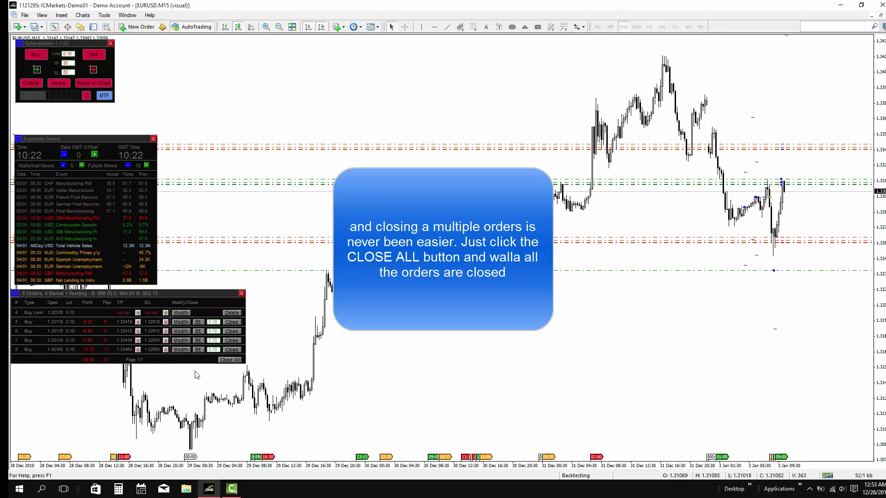
{"action": "left_click", "coordinate": [230, 360]}
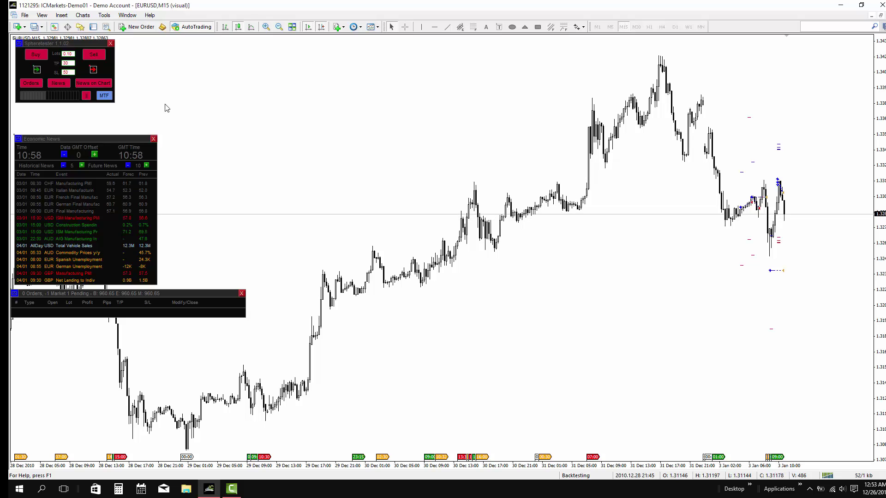
Step: Open the MTF chart generator and enter a TF multiplier of 4
{"action": "left_click", "coordinate": [105, 96]}
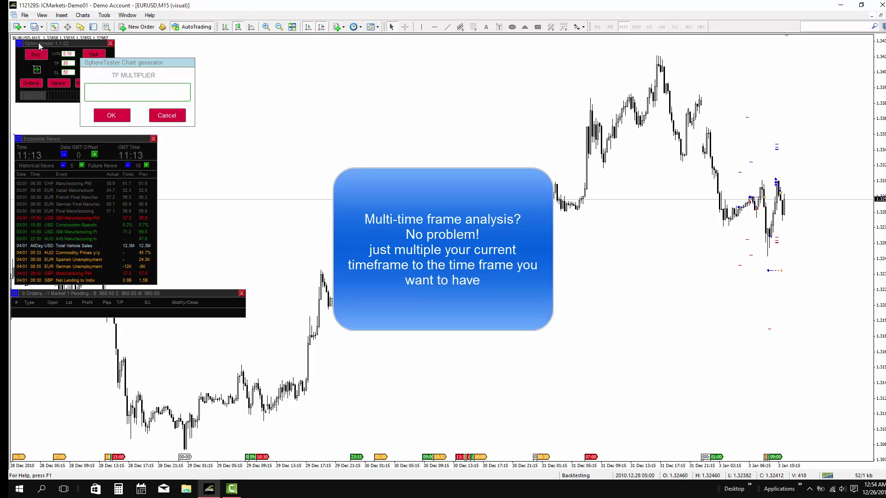
{"action": "left_click", "coordinate": [114, 92]}
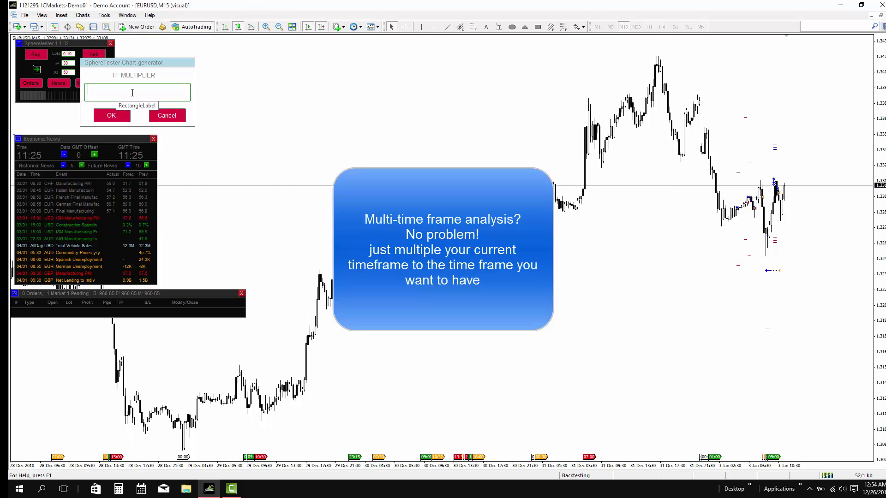
{"action": "type", "text": "4"}
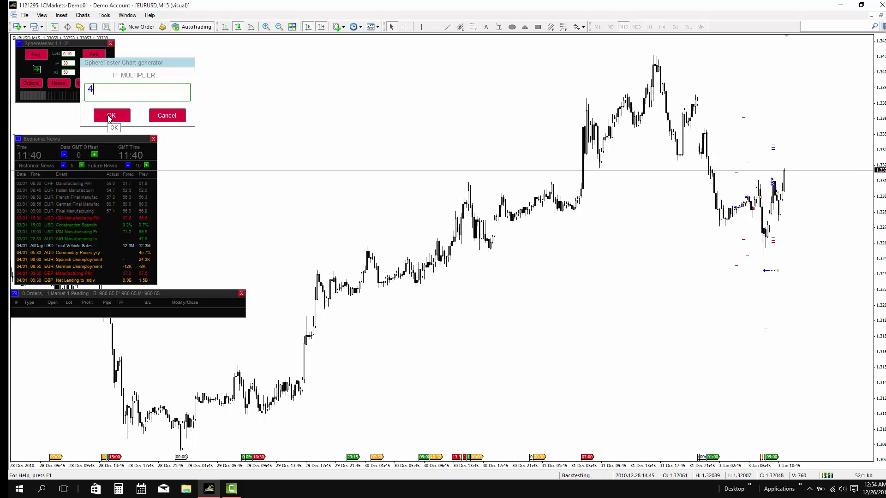
Step: Generate the offline chart and bring the EURUSD_ST histories, including EURUSD_ST,H1 (264 bars), into view
{"action": "left_click", "coordinate": [109, 117]}
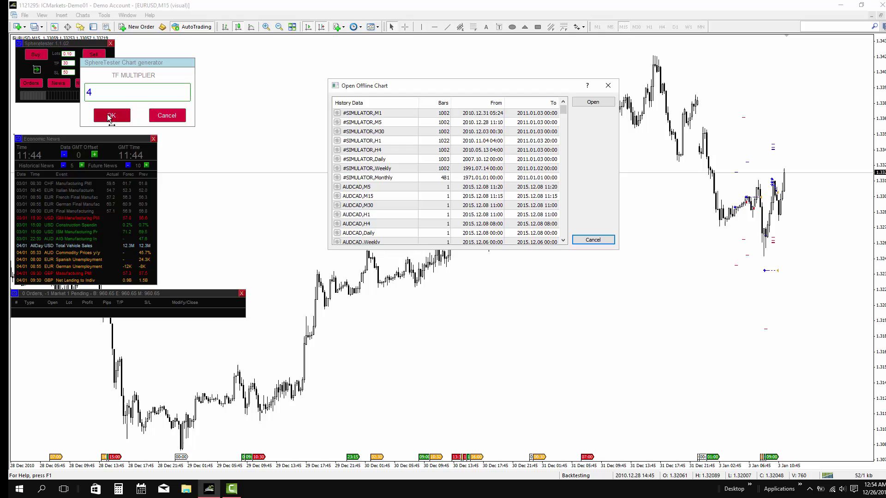
{"action": "scroll", "coordinate": [407, 185], "scroll_direction": "down", "scroll_amount": 12}
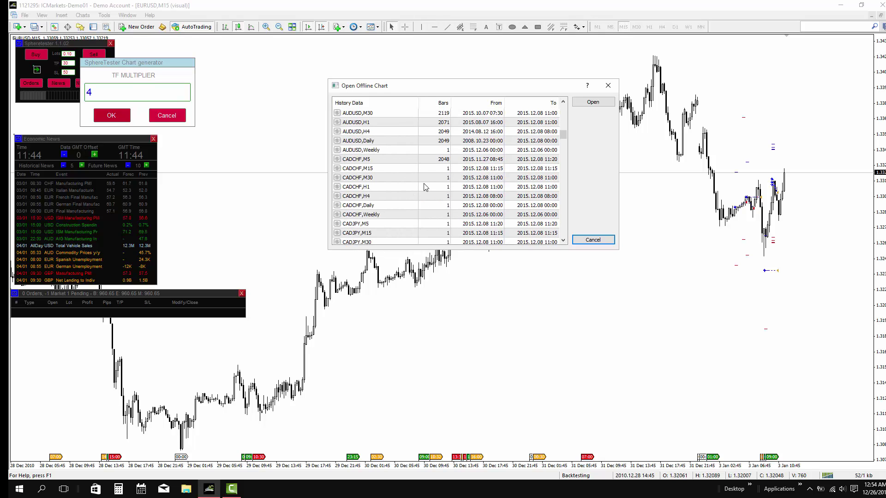
{"action": "scroll", "coordinate": [413, 193], "scroll_direction": "down", "scroll_amount": 12}
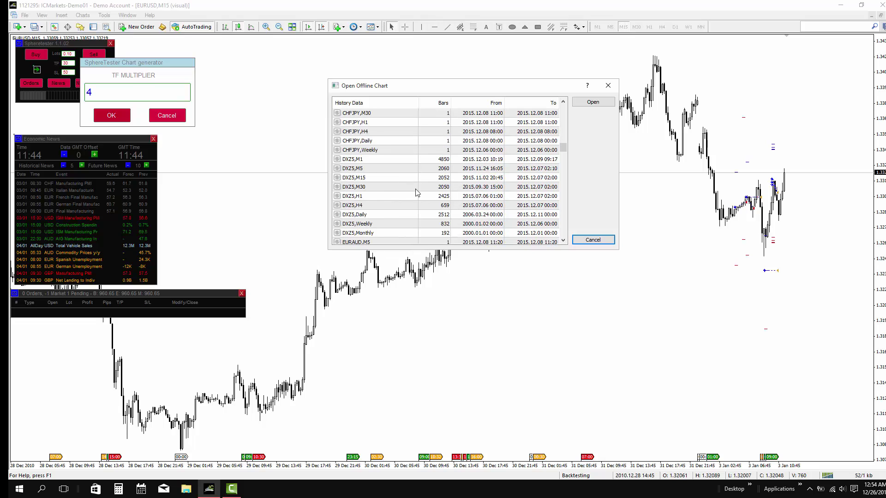
{"action": "scroll", "coordinate": [397, 212], "scroll_direction": "down", "scroll_amount": 15}
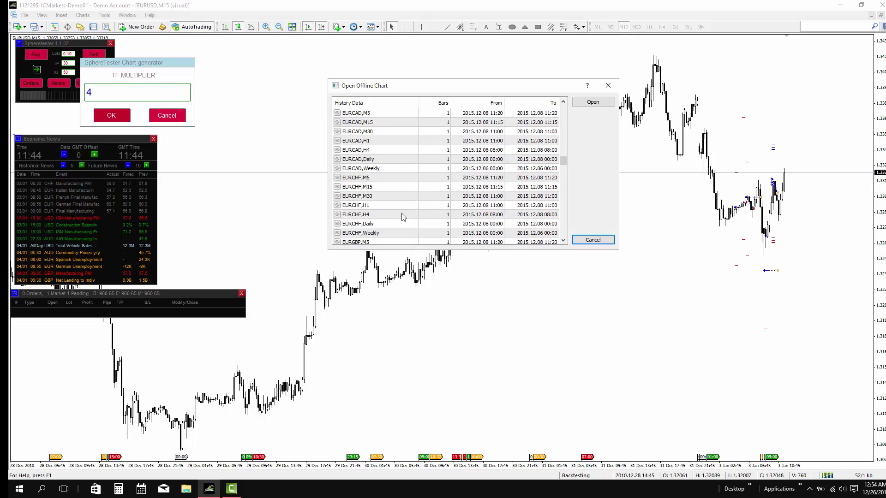
{"action": "scroll", "coordinate": [386, 218], "scroll_direction": "down", "scroll_amount": 8}
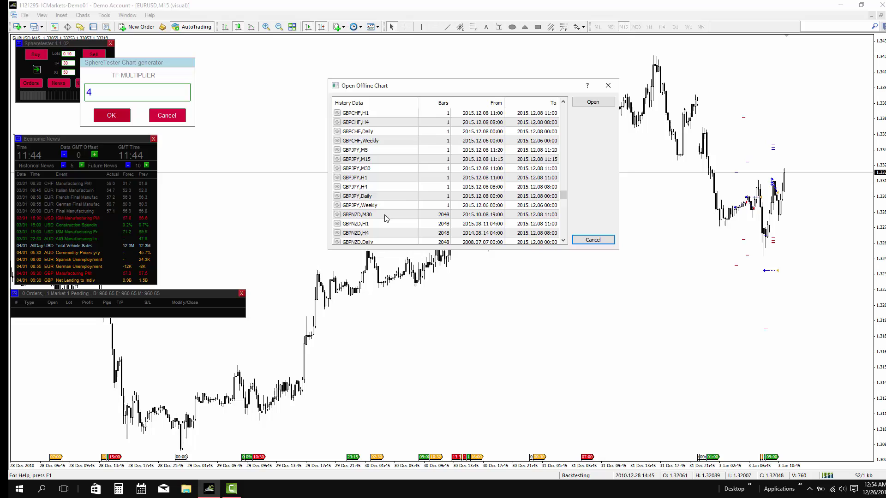
{"action": "scroll", "coordinate": [387, 218], "scroll_direction": "up", "scroll_amount": 15}
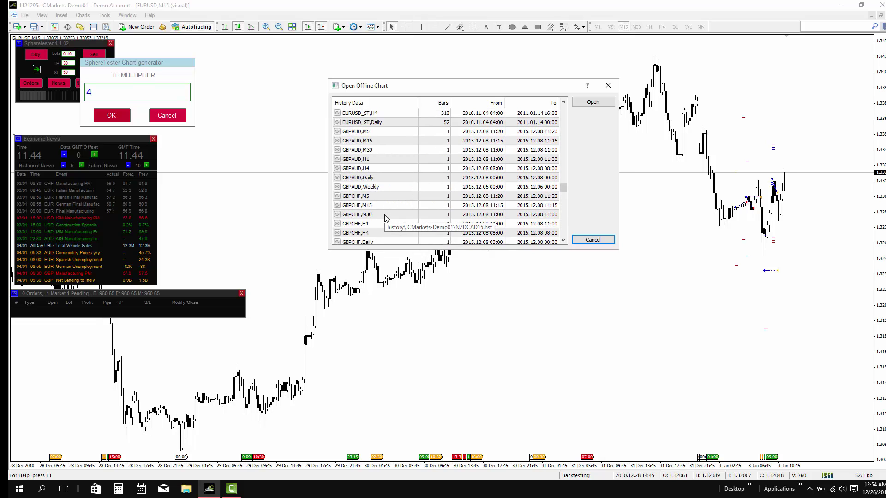
{"action": "scroll", "coordinate": [387, 218], "scroll_direction": "up", "scroll_amount": 1}
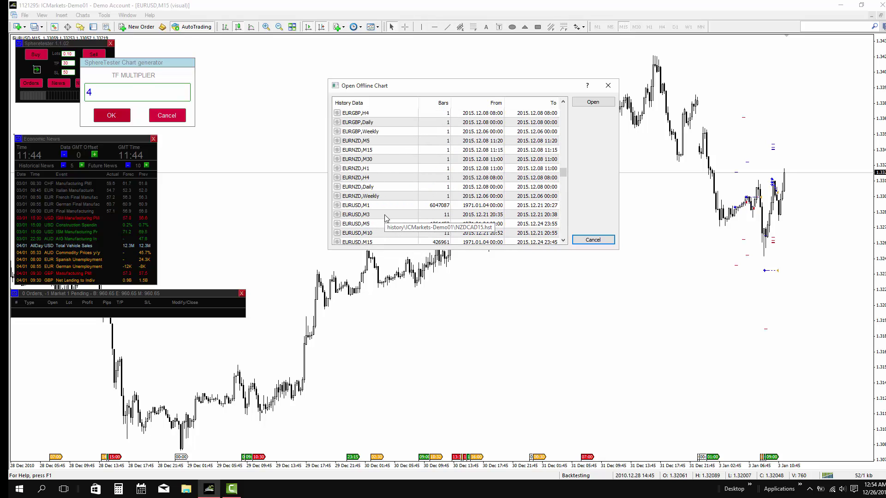
{"action": "scroll", "coordinate": [387, 219], "scroll_direction": "down", "scroll_amount": 3}
{"action": "scroll", "coordinate": [387, 218], "scroll_direction": "down", "scroll_amount": 2}
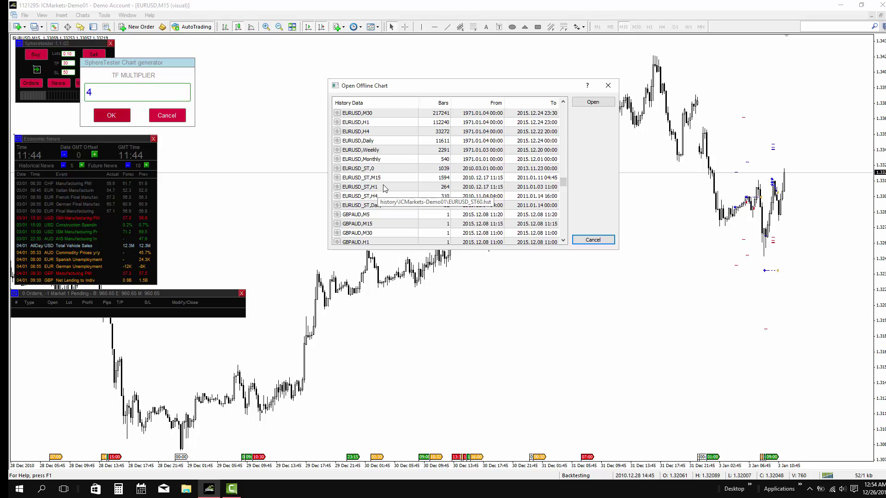
Step: Open the EURUSD_ST,H1 offline chart and apply the Default template for black candles on white
{"action": "double_click", "coordinate": [383, 187]}
{"action": "right_click", "coordinate": [364, 117]}
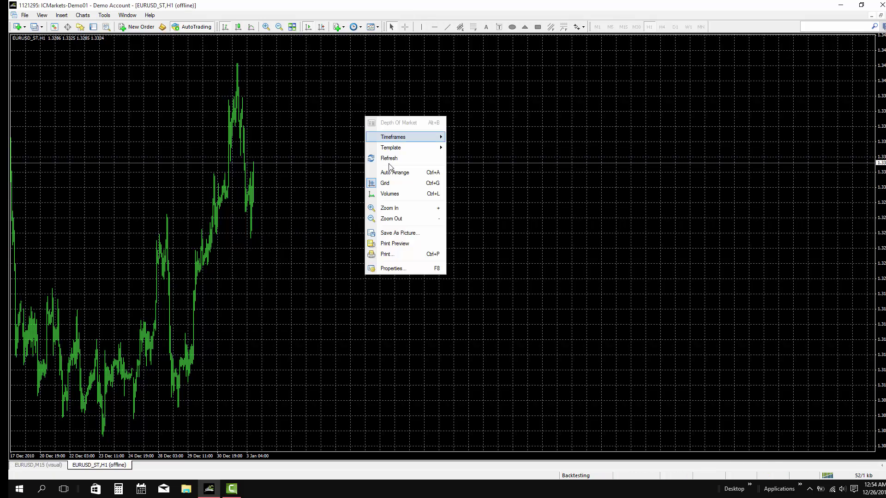
{"action": "mouse_move", "coordinate": [405, 142]}
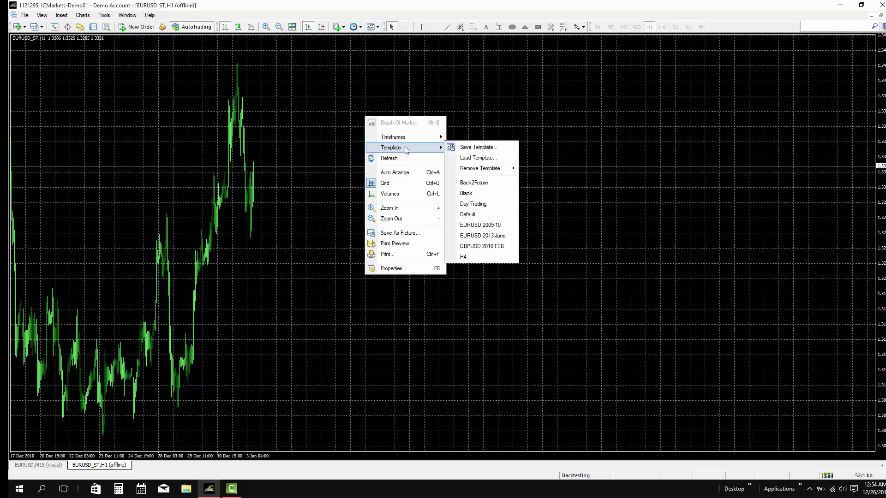
{"action": "left_click", "coordinate": [485, 214]}
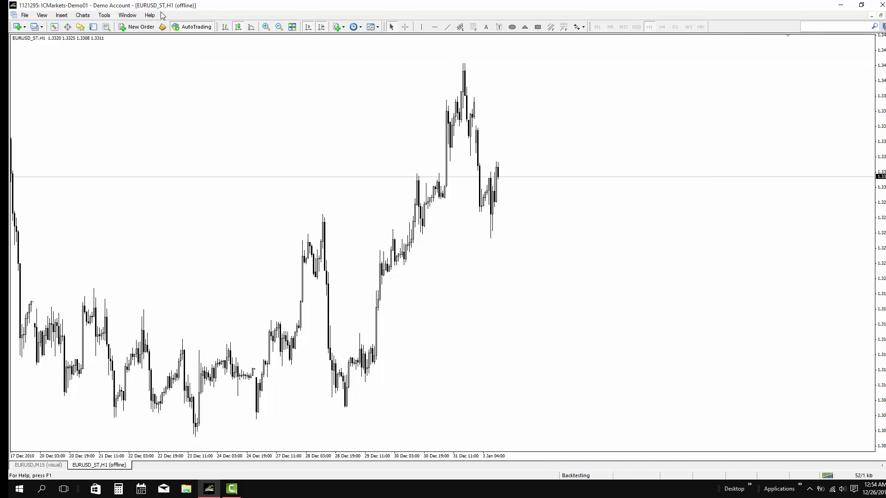
Step: Tile the charts vertically, close the Economic News panel and move the orders panel up
{"action": "left_click", "coordinate": [128, 16]}
{"action": "left_click", "coordinate": [157, 72]}
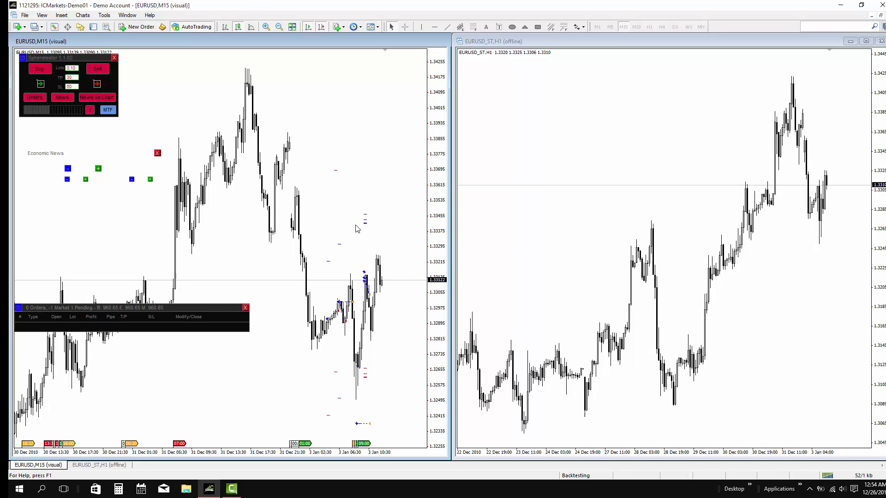
{"action": "left_click", "coordinate": [157, 153]}
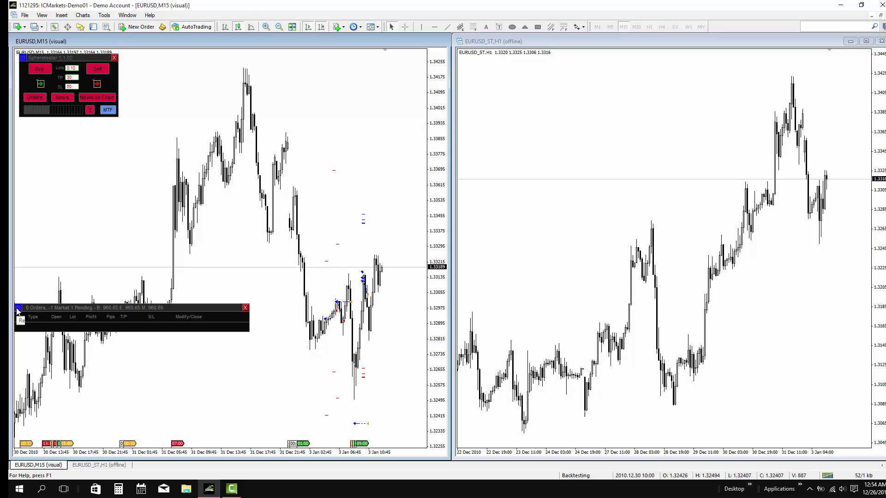
{"action": "left_click_drag", "start_coordinate": [18, 308], "coordinate": [18, 127]}
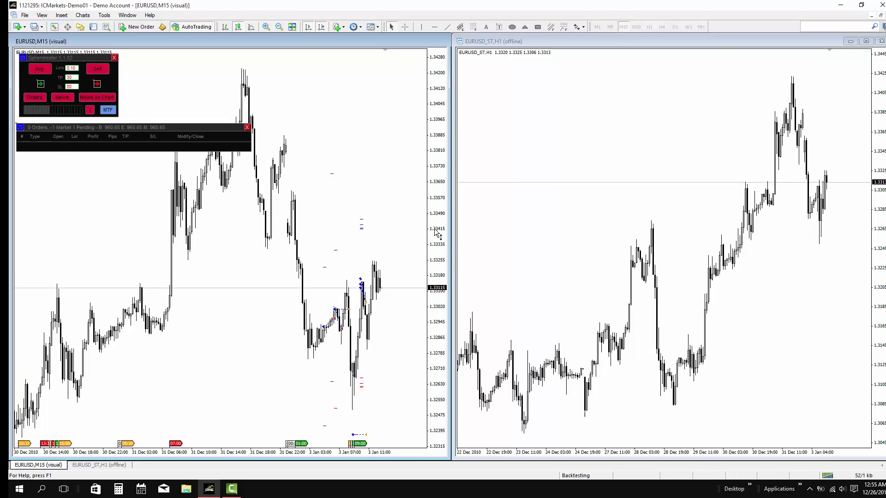
{"action": "left_click", "coordinate": [674, 138]}
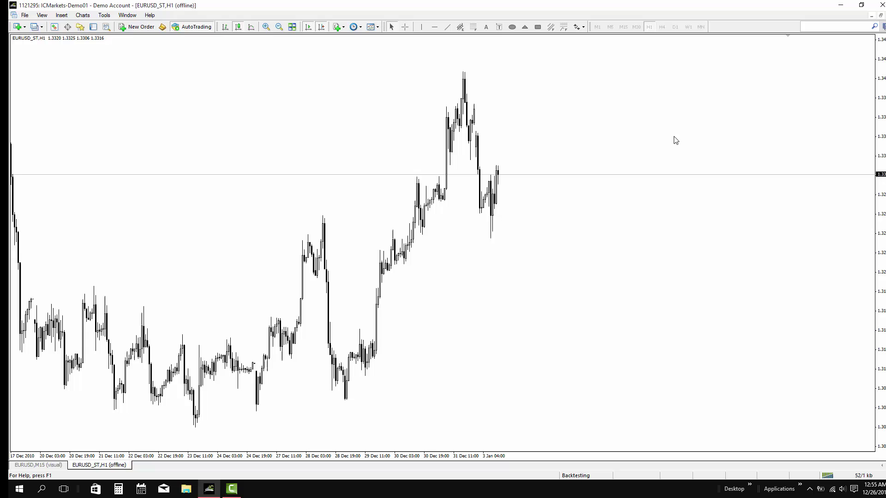
Step: Re-tile the M15 backtest and EURUSD_ST,H1 charts vertically and make the H1 chart active
{"action": "left_click", "coordinate": [127, 15]}
{"action": "left_click", "coordinate": [148, 61]}
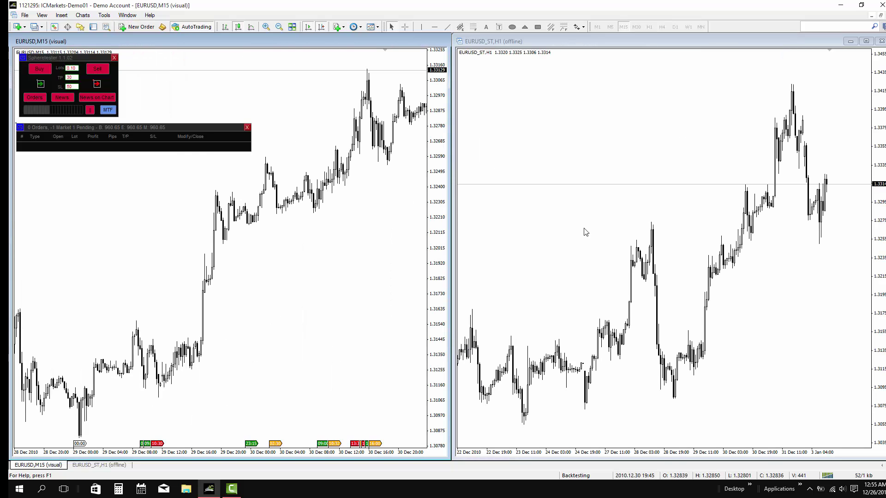
{"action": "left_click", "coordinate": [880, 16]}
{"action": "left_click", "coordinate": [119, 16]}
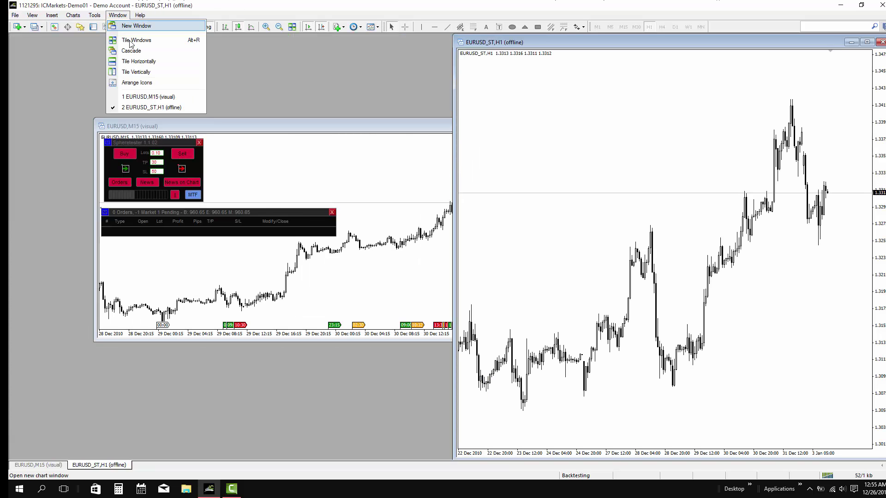
{"action": "left_click", "coordinate": [145, 72]}
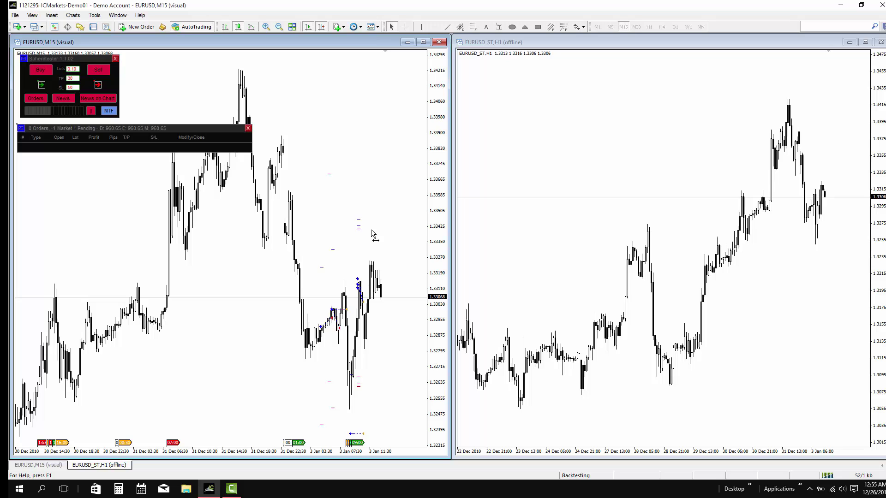
{"action": "left_click", "coordinate": [540, 234]}
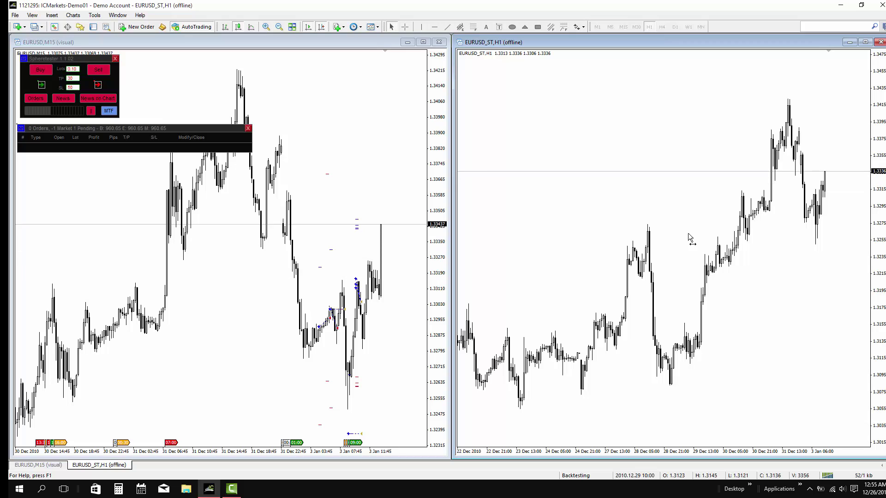
Step: Draw horizontal lines on the H1 chart at support near 1.327 and the late-December high at 1.3386
{"action": "left_click", "coordinate": [834, 219]}
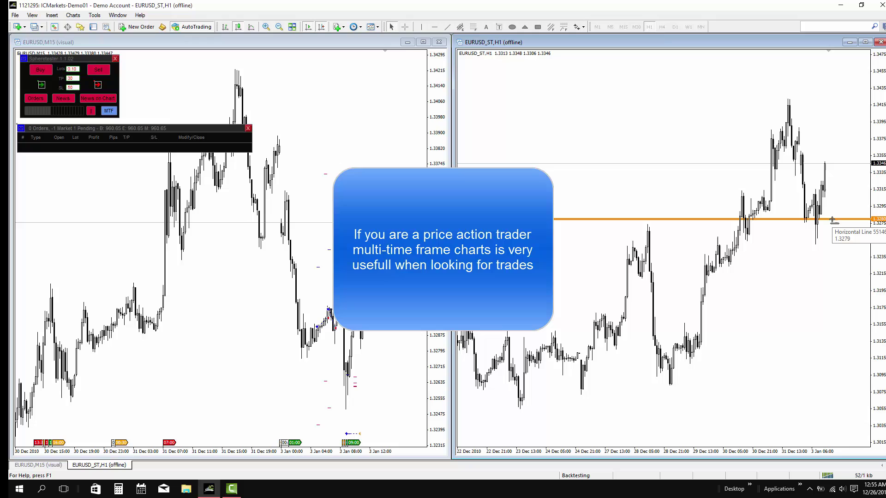
{"action": "left_click_drag", "start_coordinate": [717, 220], "coordinate": [718, 229]}
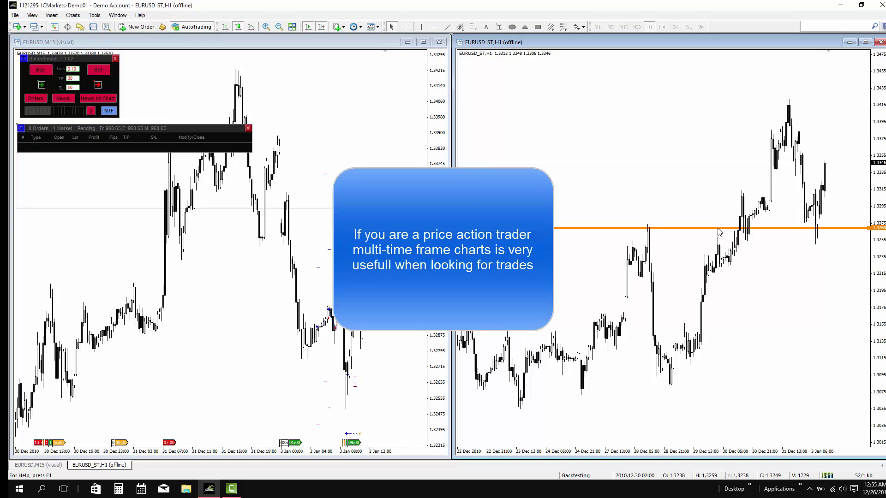
{"action": "left_click", "coordinate": [435, 28]}
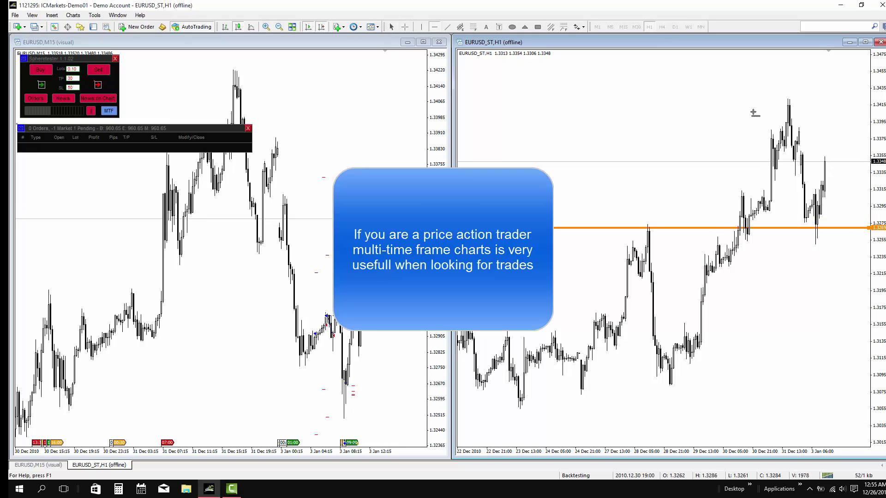
{"action": "left_click", "coordinate": [803, 129]}
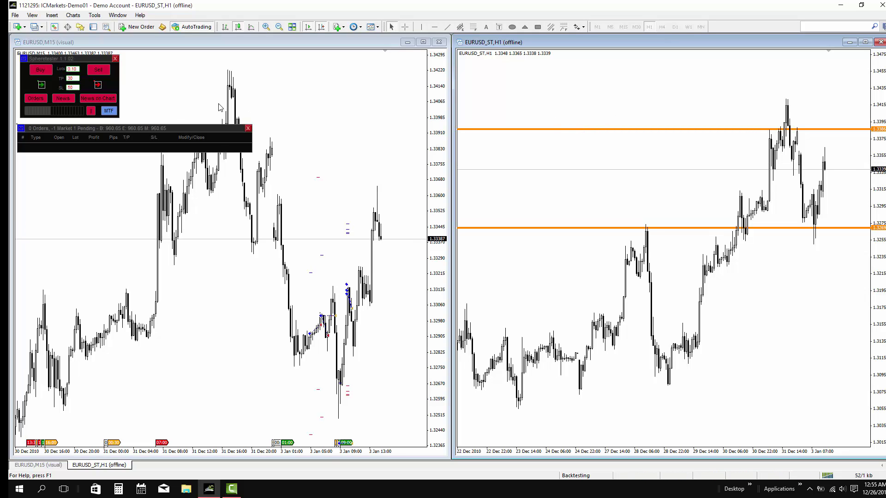
Step: Generate a EURUSD_ST H4 offline chart with timeframe multiplier 16 and open it
{"action": "left_click", "coordinate": [114, 112]}
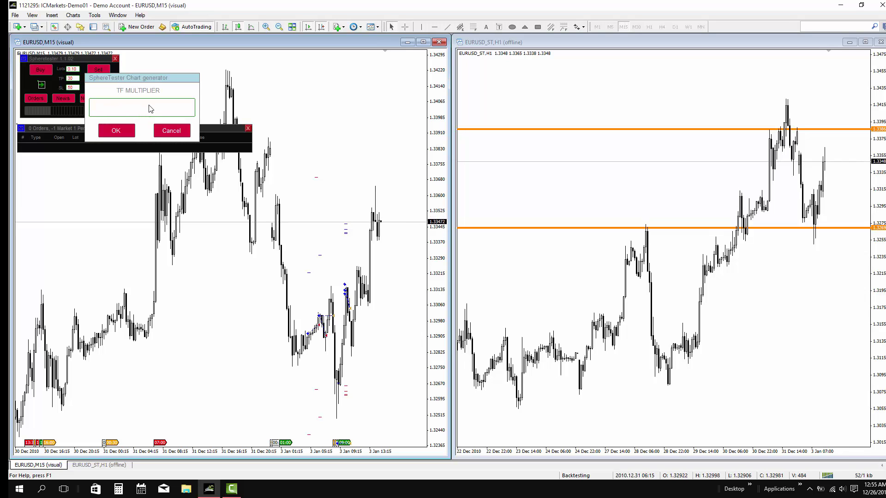
{"action": "type", "text": "16"}
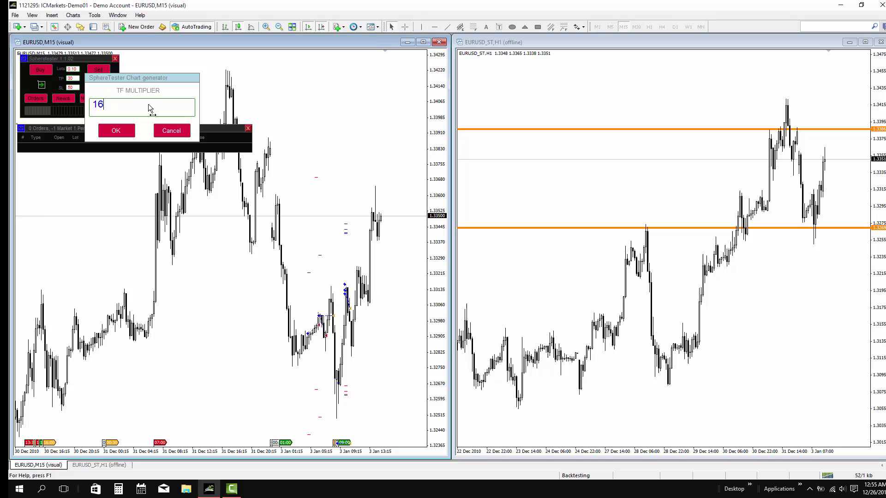
{"action": "left_click", "coordinate": [128, 132]}
{"action": "scroll", "coordinate": [438, 191], "scroll_direction": "down", "scroll_amount": 20}
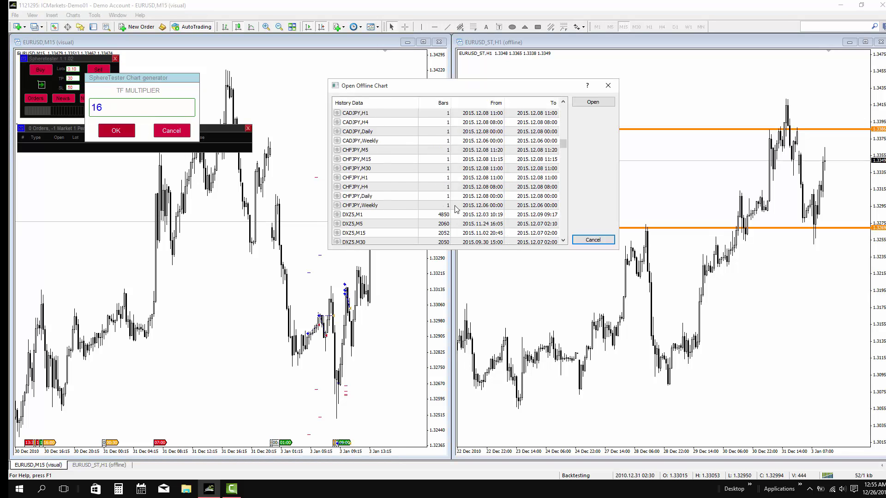
{"action": "scroll", "coordinate": [414, 207], "scroll_direction": "down", "scroll_amount": 4}
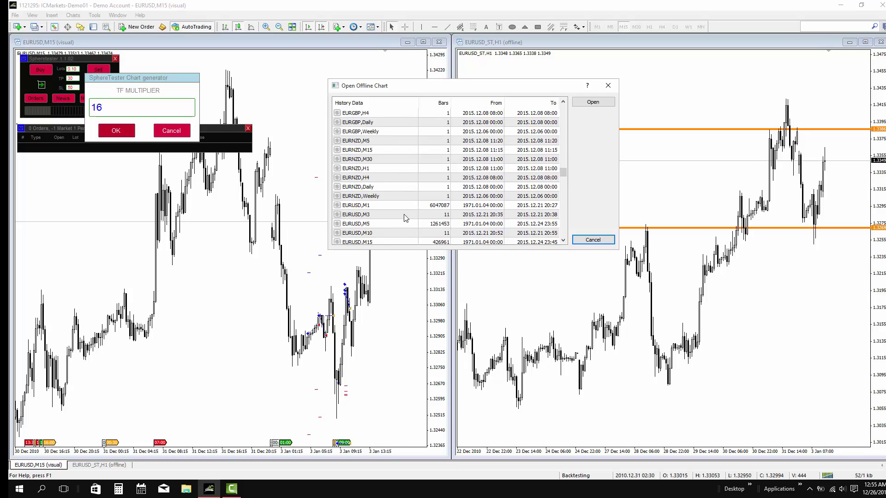
{"action": "scroll", "coordinate": [404, 221], "scroll_direction": "down", "scroll_amount": 1}
{"action": "double_click", "coordinate": [400, 220]}
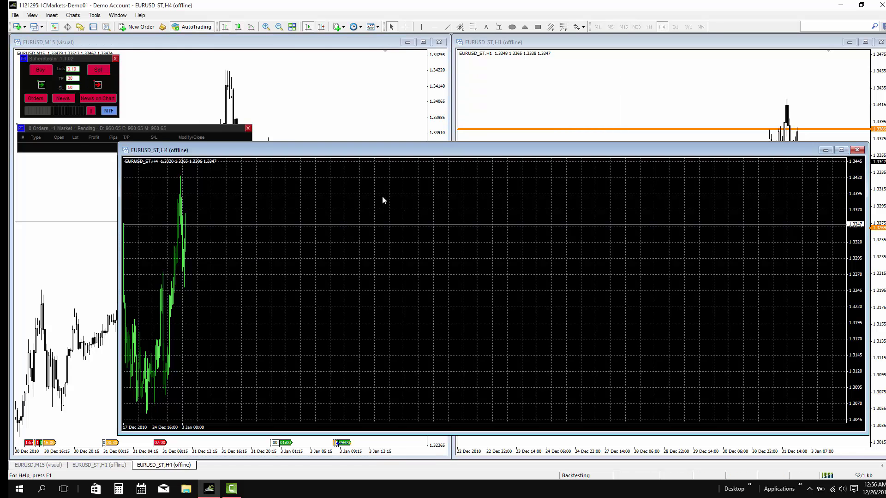
Step: Apply the Default template to the EURUSD_ST,H4 chart
{"action": "right_click", "coordinate": [383, 197]}
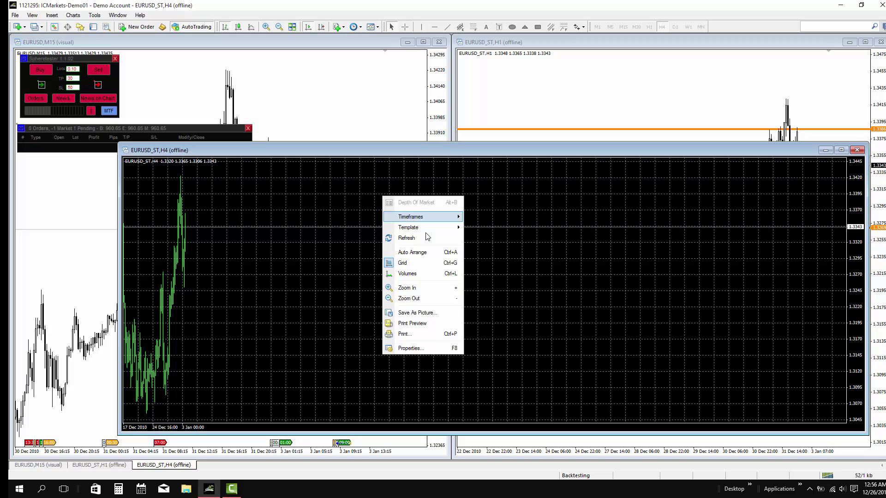
{"action": "mouse_move", "coordinate": [430, 227]}
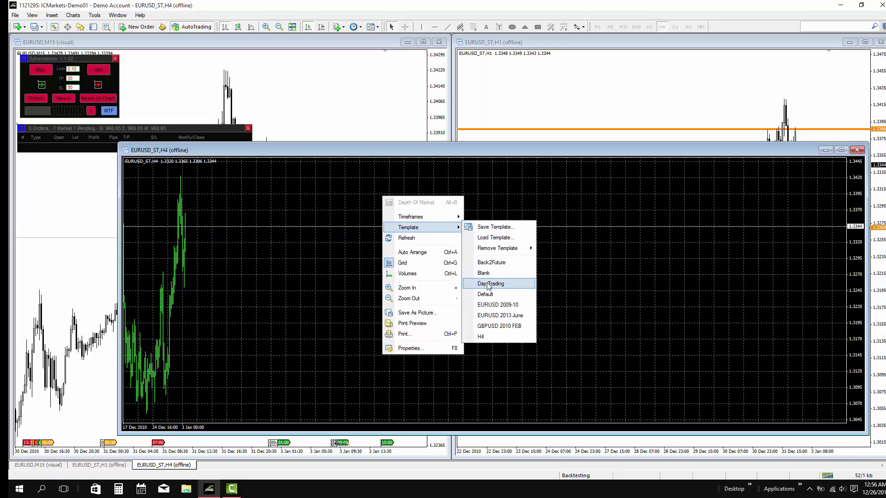
{"action": "left_click", "coordinate": [480, 297]}
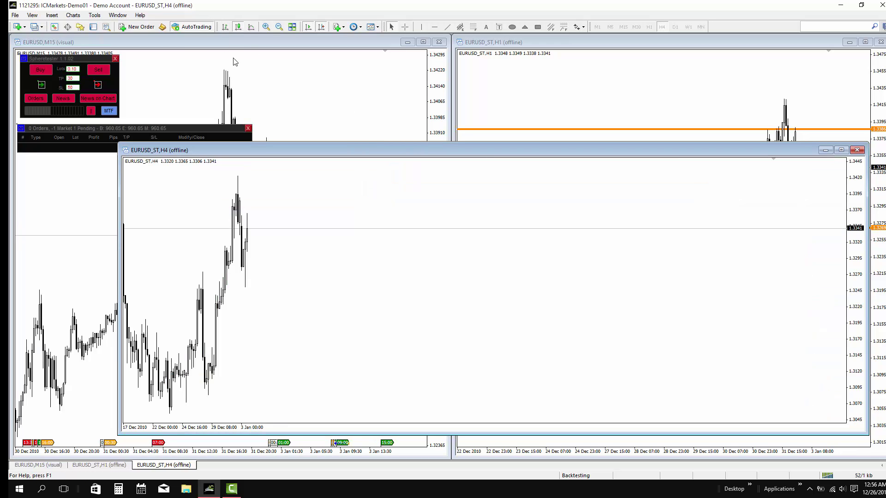
Step: Tile the M15, H1 and H4 charts vertically and make H4 the active chart
{"action": "left_click", "coordinate": [122, 16]}
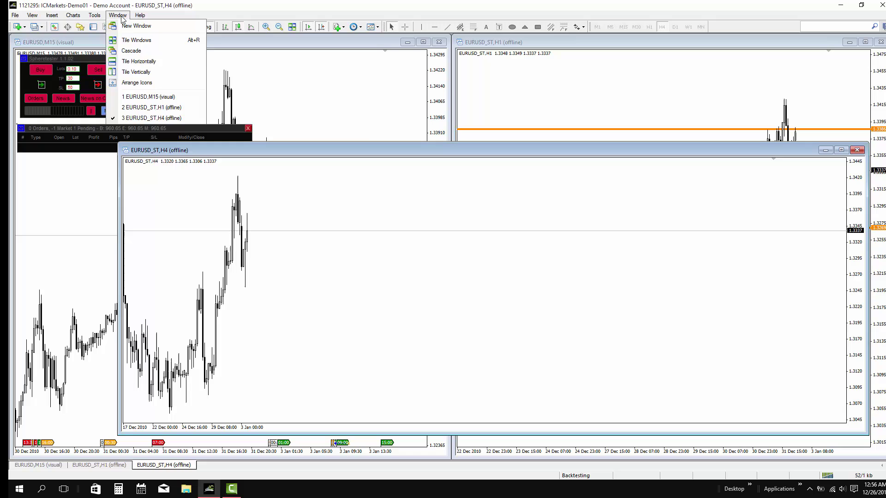
{"action": "left_click", "coordinate": [159, 73]}
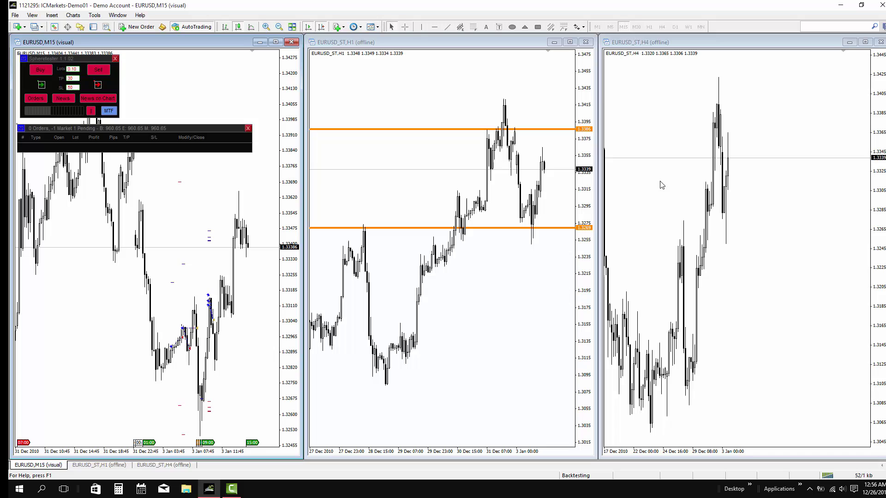
{"action": "left_click", "coordinate": [748, 137]}
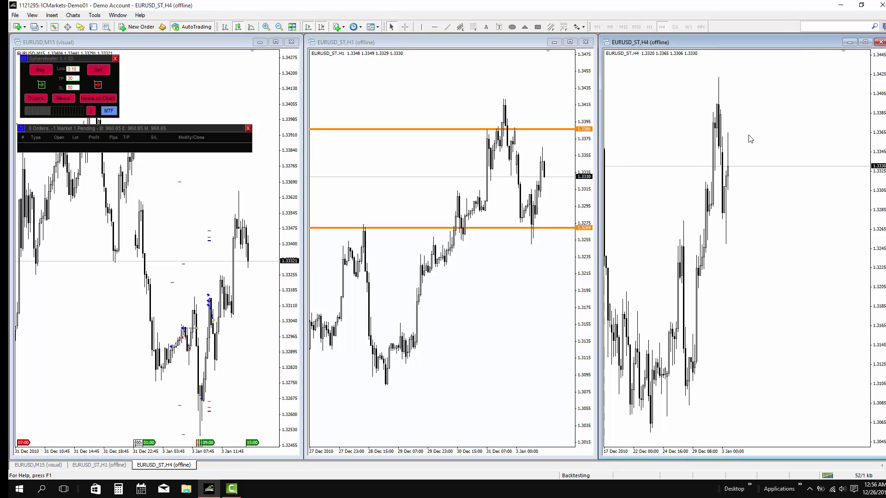
Step: Draw H4 horizontal lines just below the orange support, near 1.3420 and near 1.3084
{"action": "left_click", "coordinate": [435, 28]}
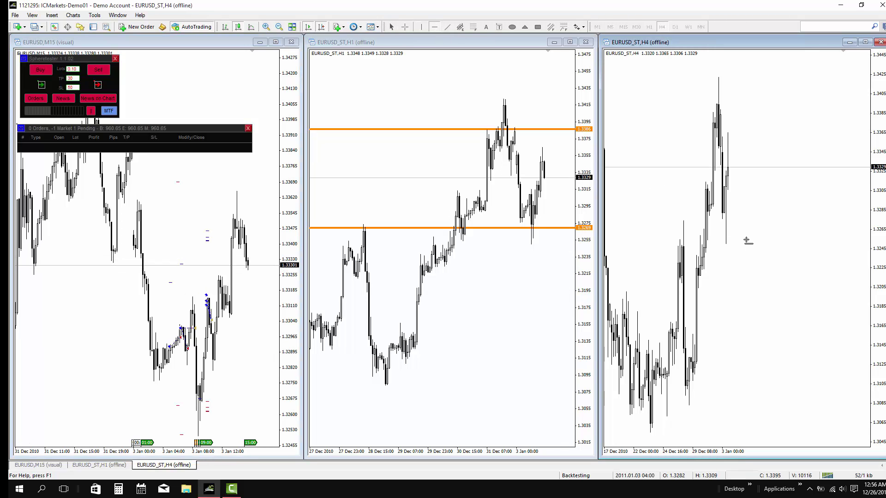
{"action": "left_click", "coordinate": [748, 233]}
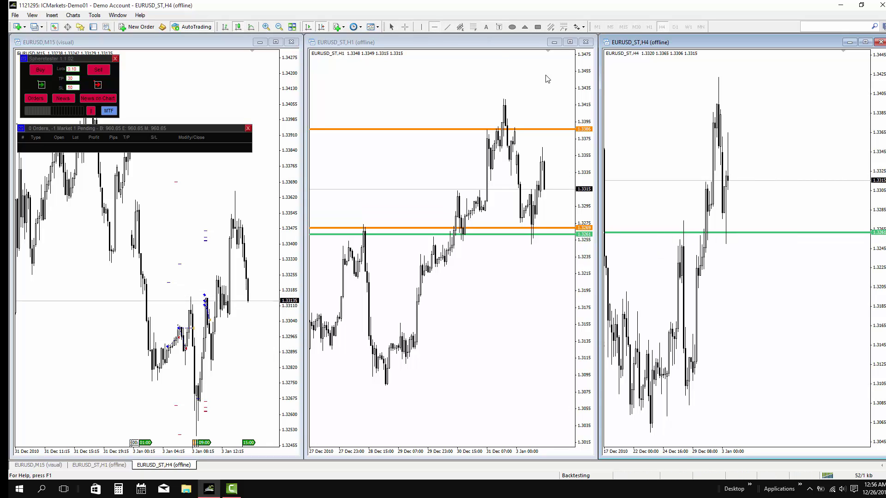
{"action": "left_click", "coordinate": [728, 79]}
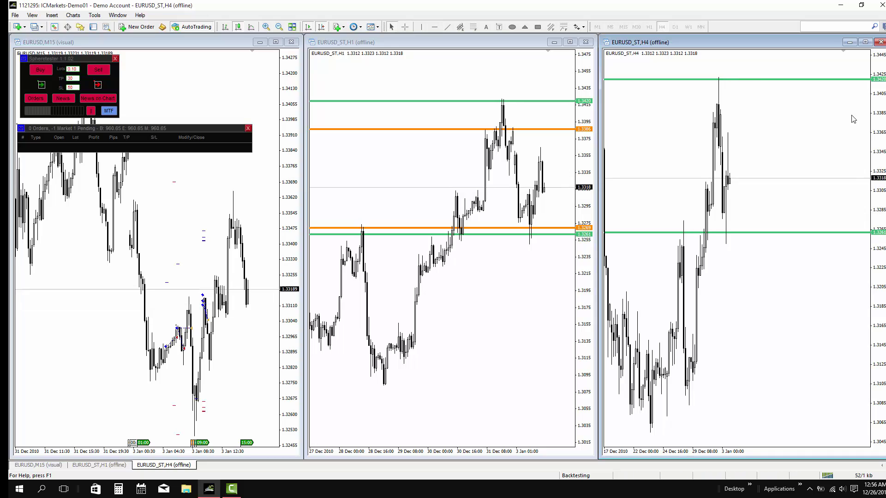
{"action": "left_click", "coordinate": [434, 27]}
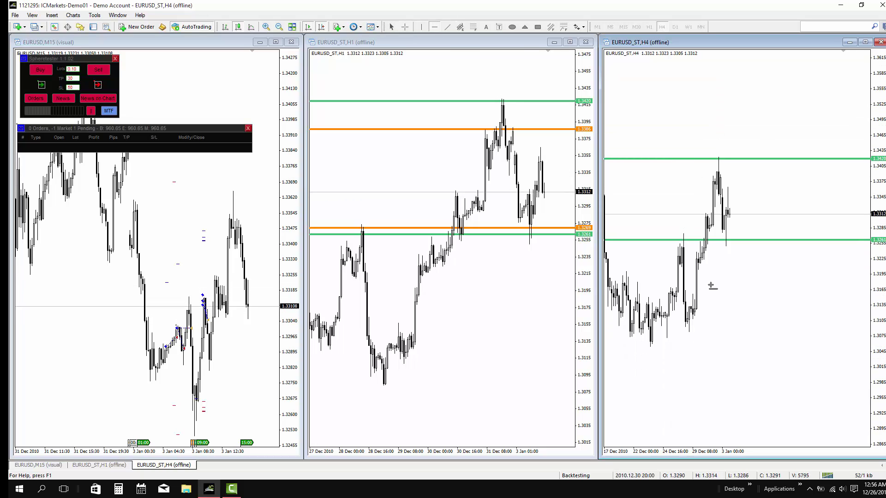
{"action": "left_click", "coordinate": [696, 331]}
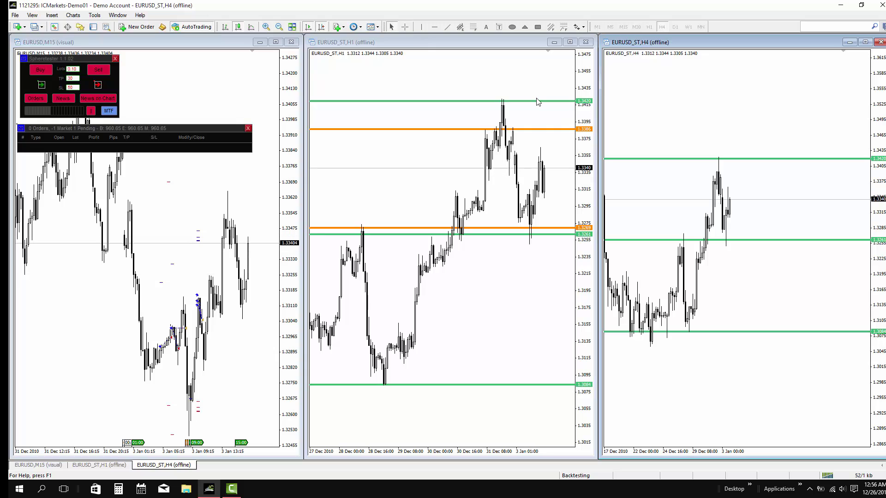
Step: Close the H1 and H4 charts and maximize the M15 backtest chart
{"action": "left_click", "coordinate": [586, 42]}
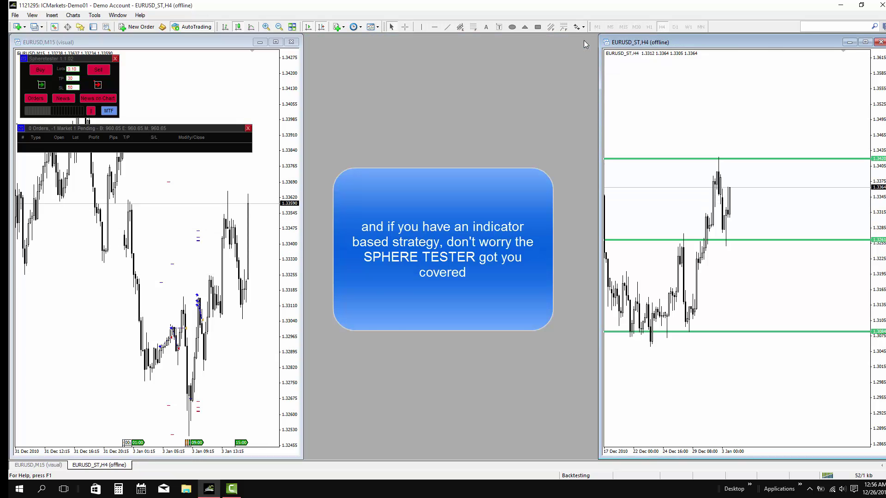
{"action": "left_click", "coordinate": [881, 43]}
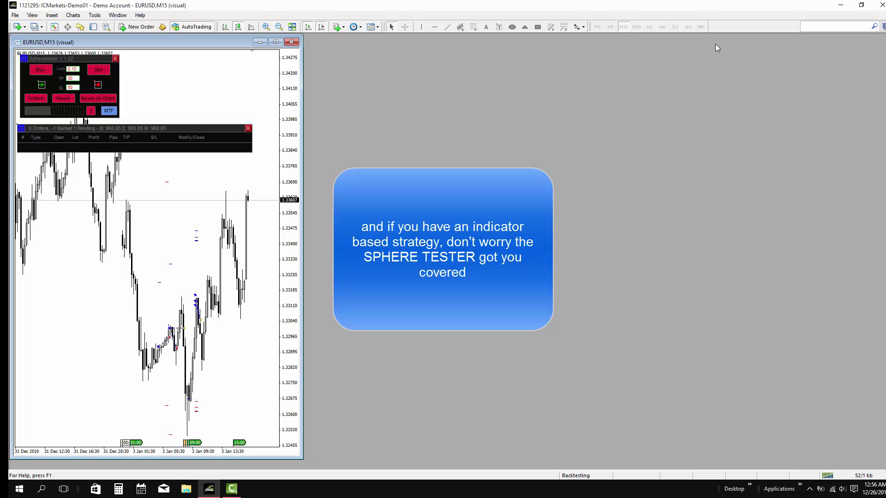
{"action": "left_click", "coordinate": [275, 42]}
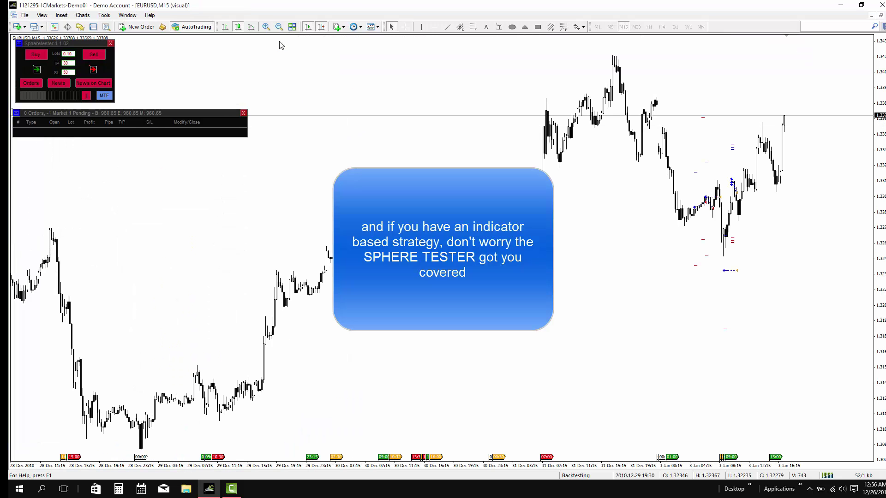
Step: Add HD-3SMA and HD-RoundNumbers to the M15 chart with Foreground Chart enabled
{"action": "left_click", "coordinate": [80, 29]}
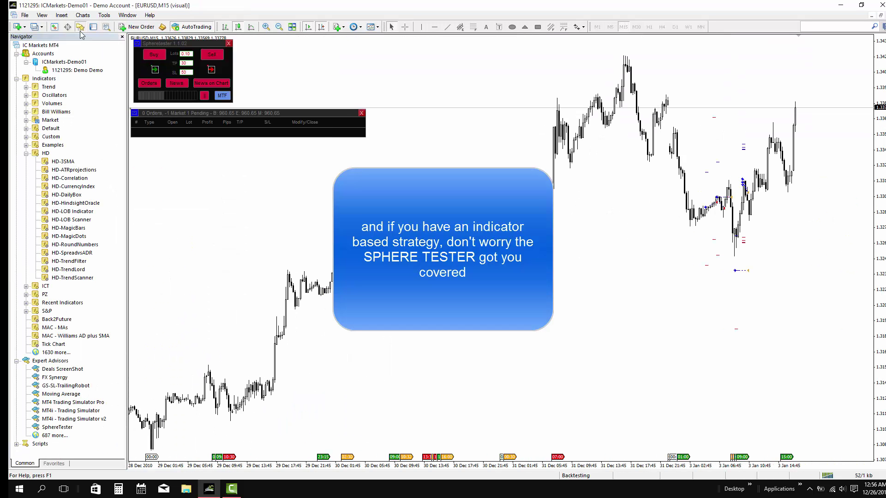
{"action": "left_click_drag", "start_coordinate": [68, 163], "coordinate": [144, 166]}
{"action": "left_click", "coordinate": [737, 300]}
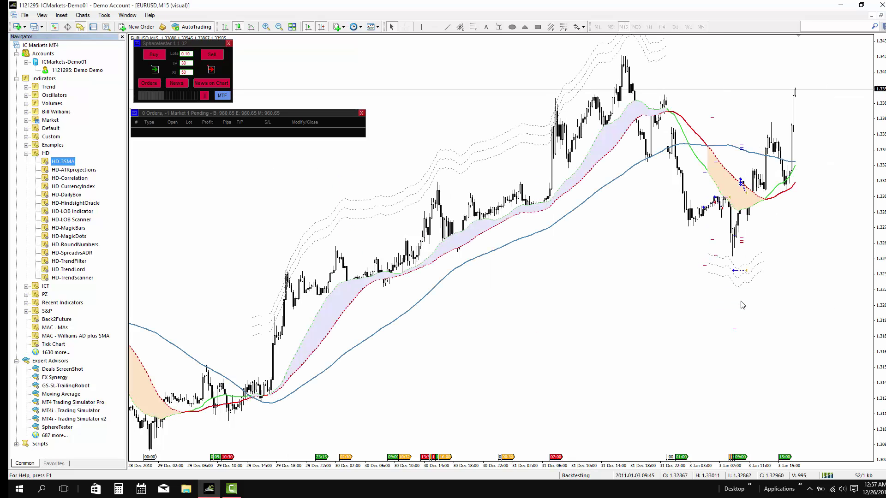
{"action": "left_click", "coordinate": [83, 16]}
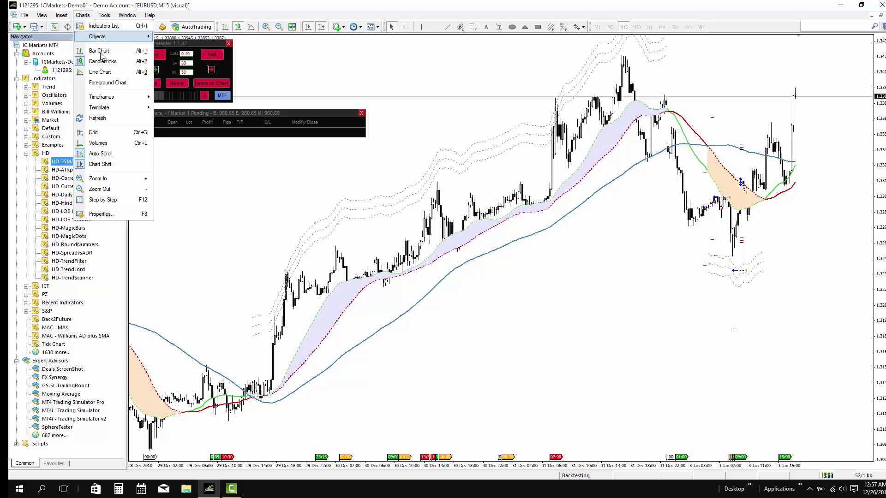
{"action": "left_click", "coordinate": [90, 82]}
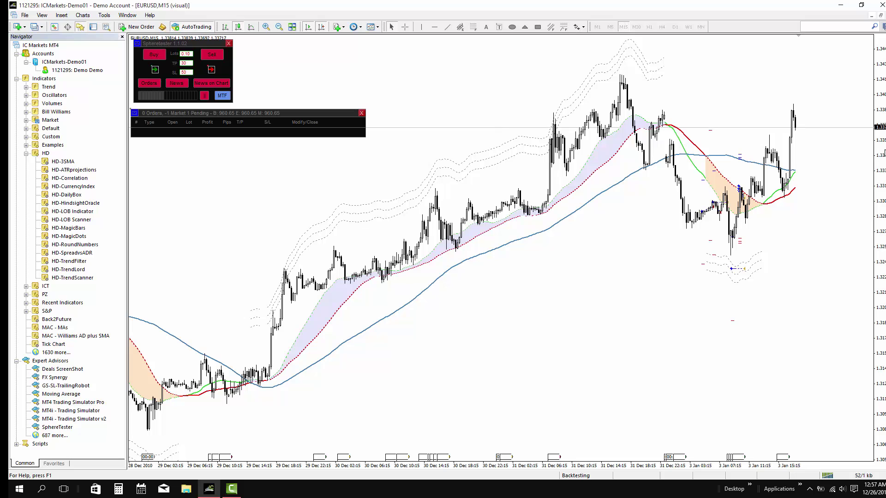
{"action": "double_click", "coordinate": [88, 245]}
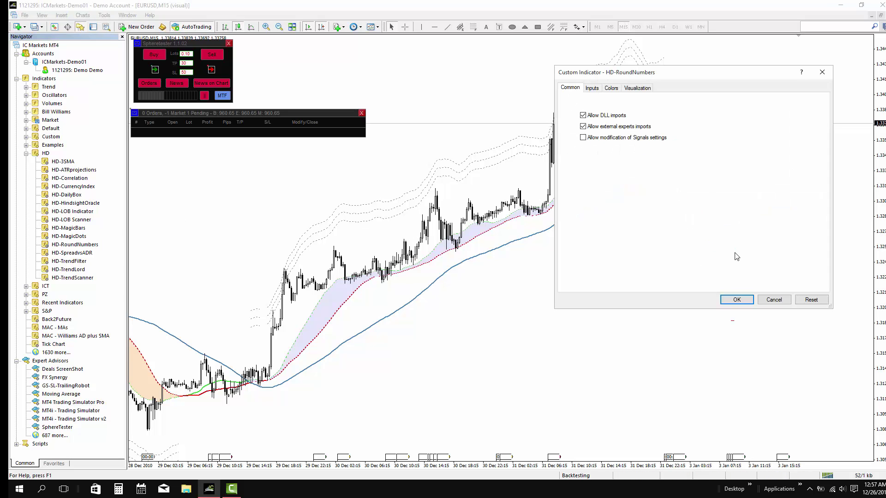
{"action": "left_click", "coordinate": [737, 300]}
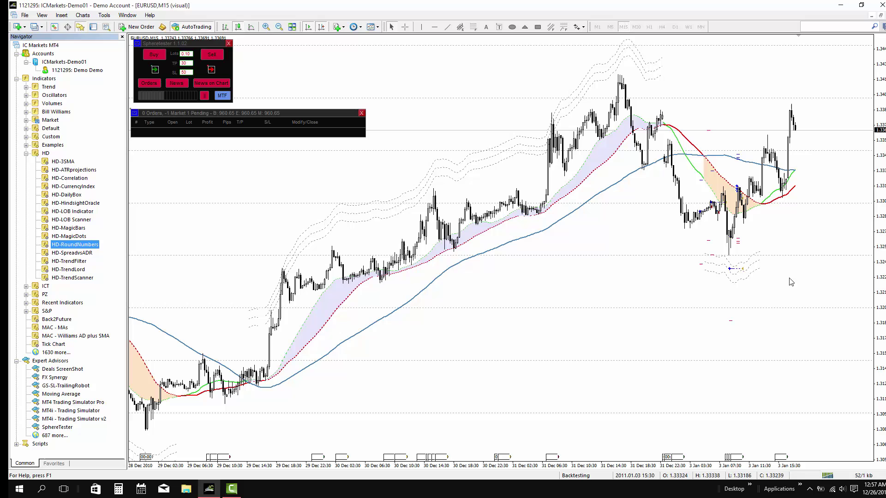
Step: Close the Navigator panel so the M15 chart spans the full window width
{"action": "left_click", "coordinate": [122, 37]}
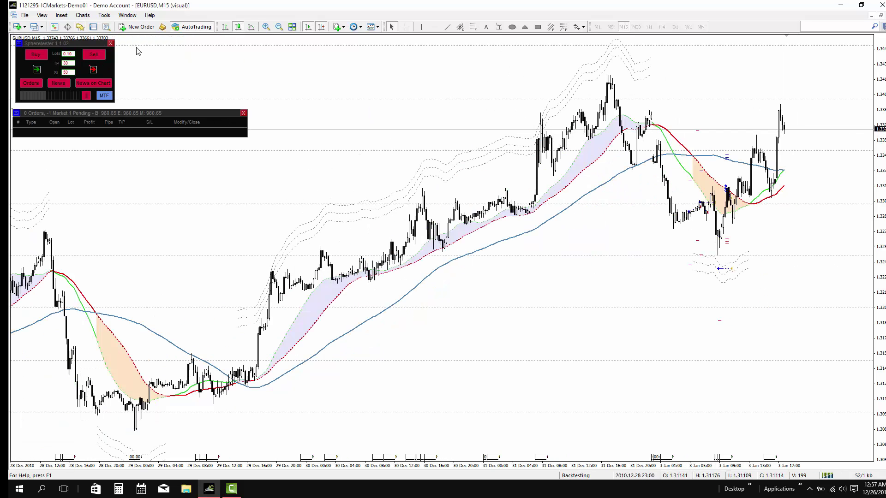